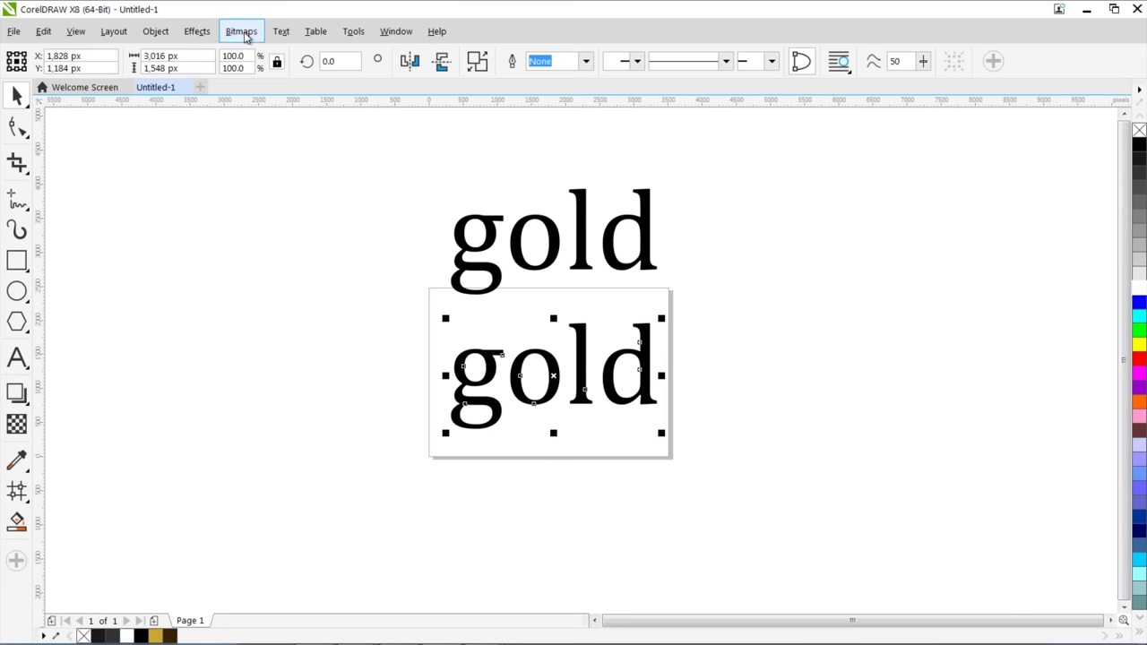
- Convert the lower "gold" text to a bitmap and trace it with a Centerline trace for a line drawing
click(307, 18)
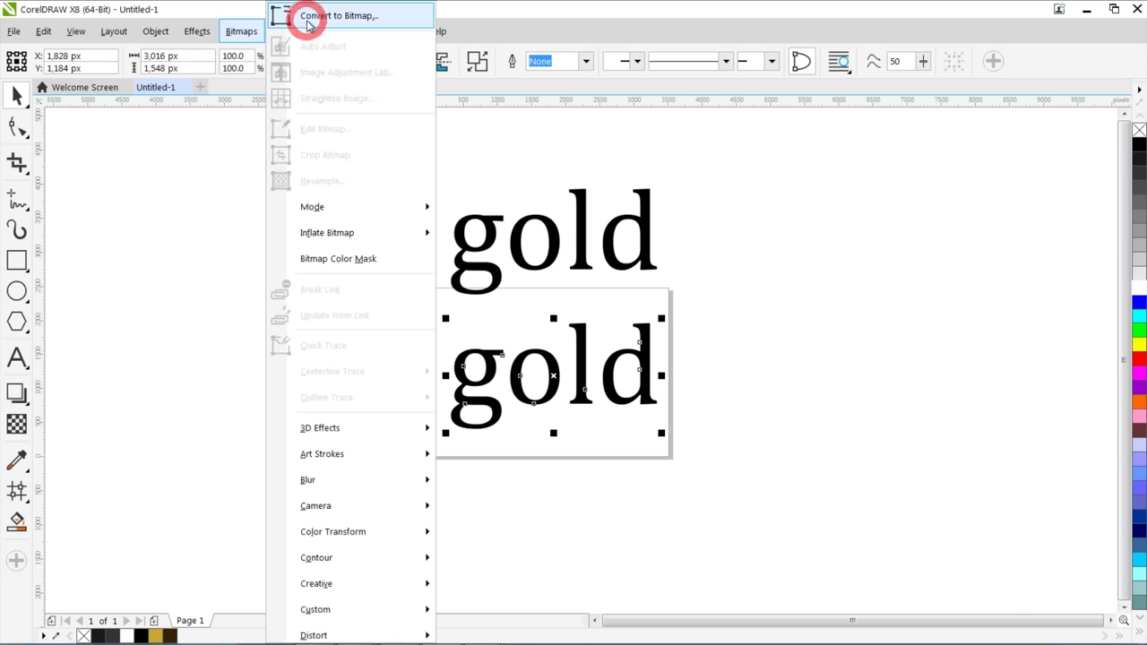
click(519, 408)
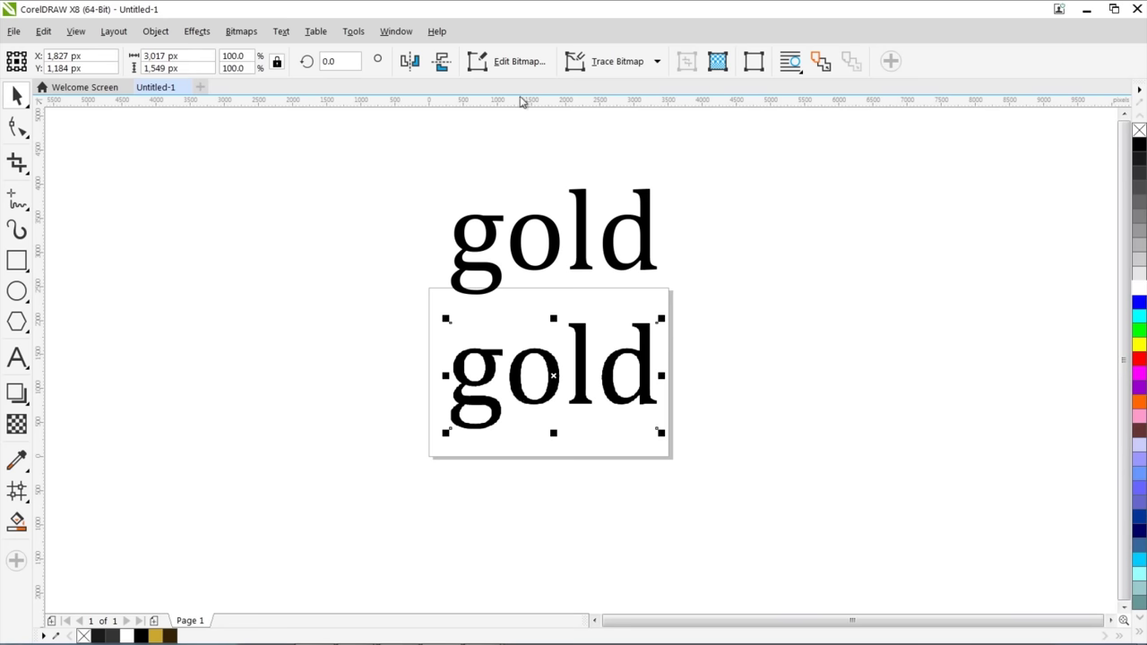
click(600, 63)
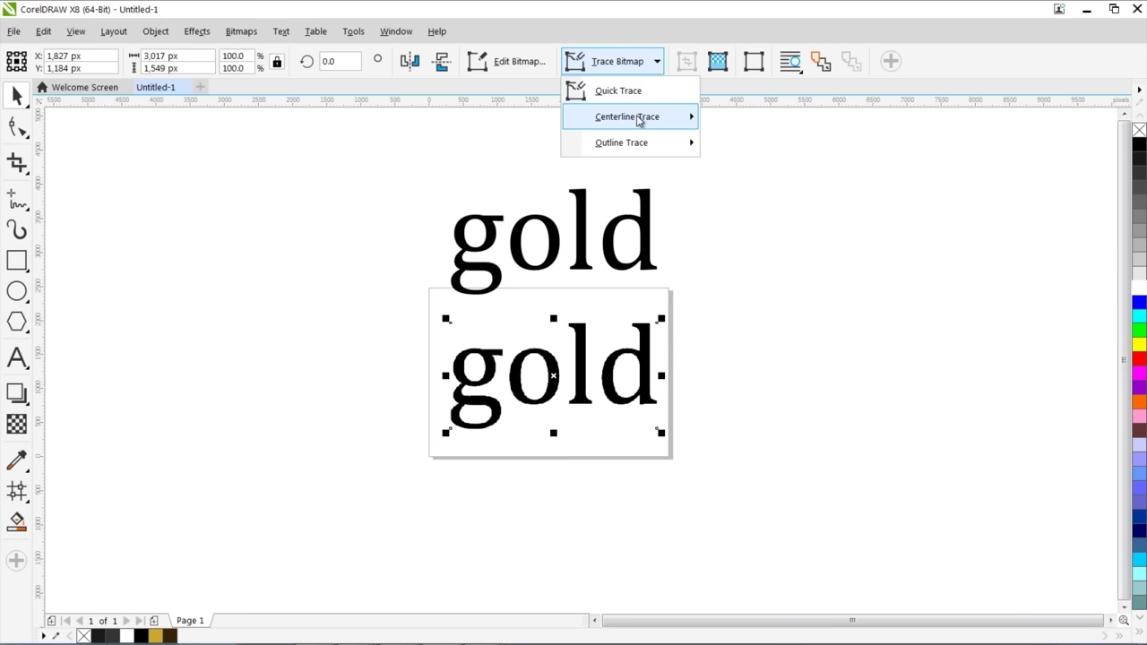
mouse_move(638, 121)
click(738, 147)
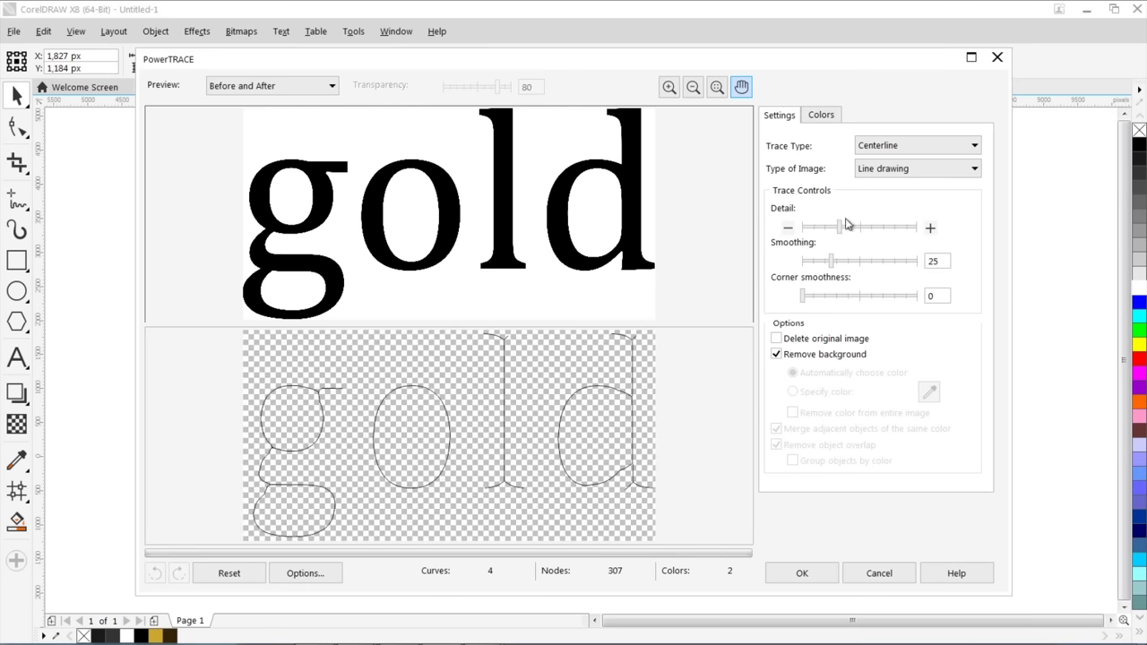
click(804, 576)
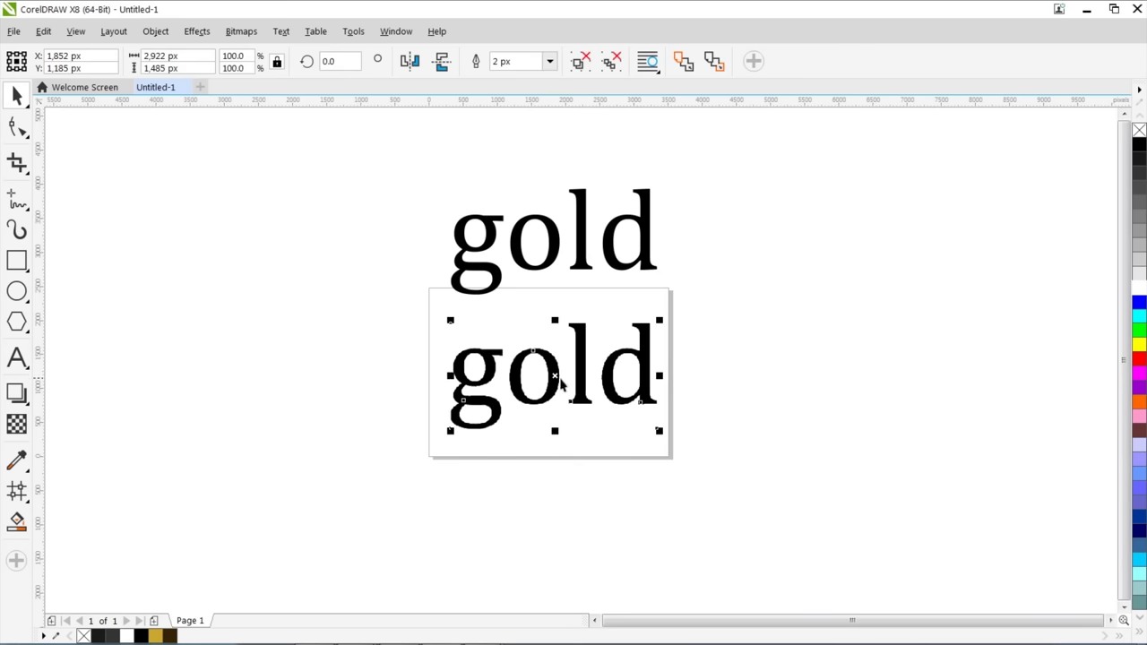
- Move the traced centerline curves beside the page and delete the "gold" bitmap they were made from
mouse_move(553, 378)
mouse_down()
mouse_move(556, 328)
mouse_move(768, 339)
mouse_up()
click(644, 372)
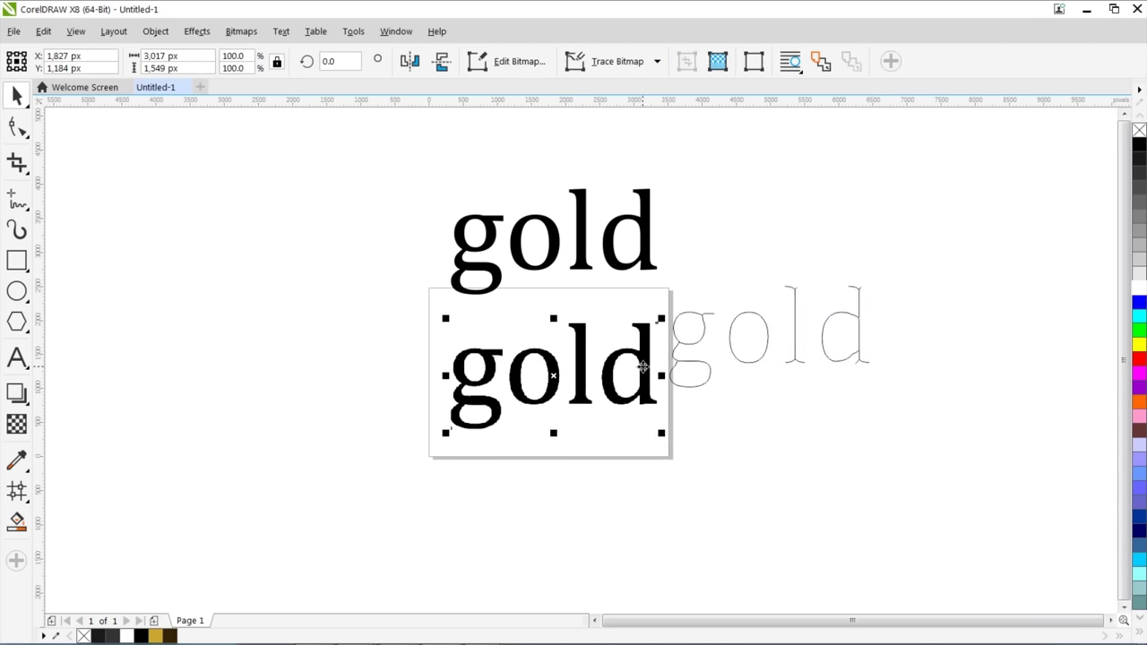
key(Delete)
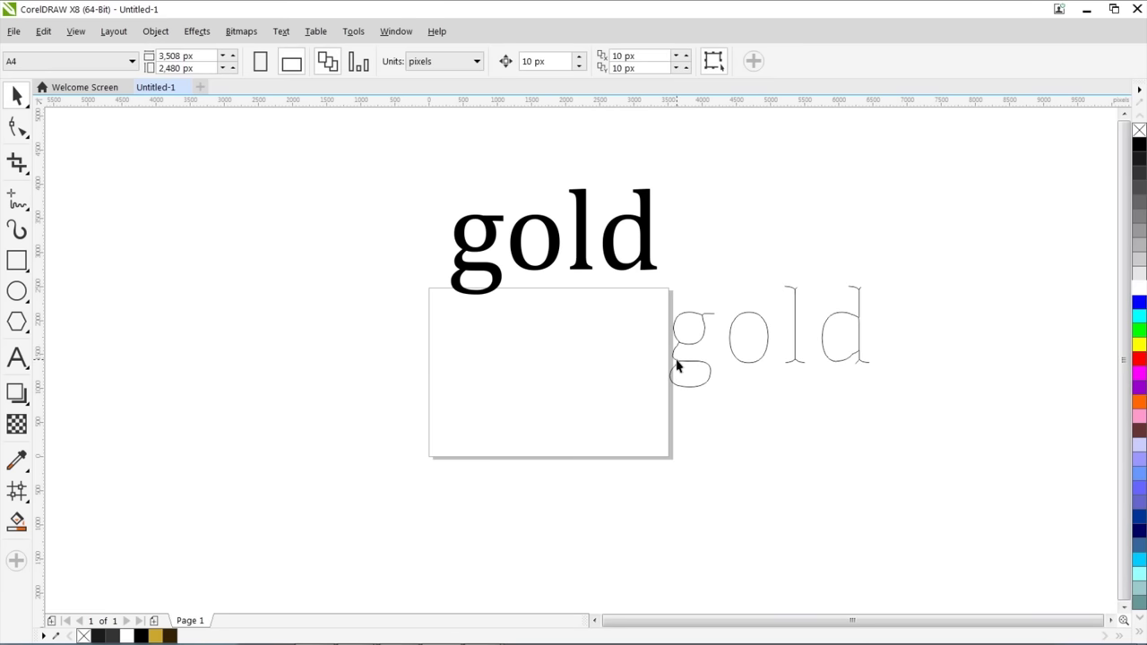
- Remove the fill of the remaining "gold" text and give it a black outline
click(634, 264)
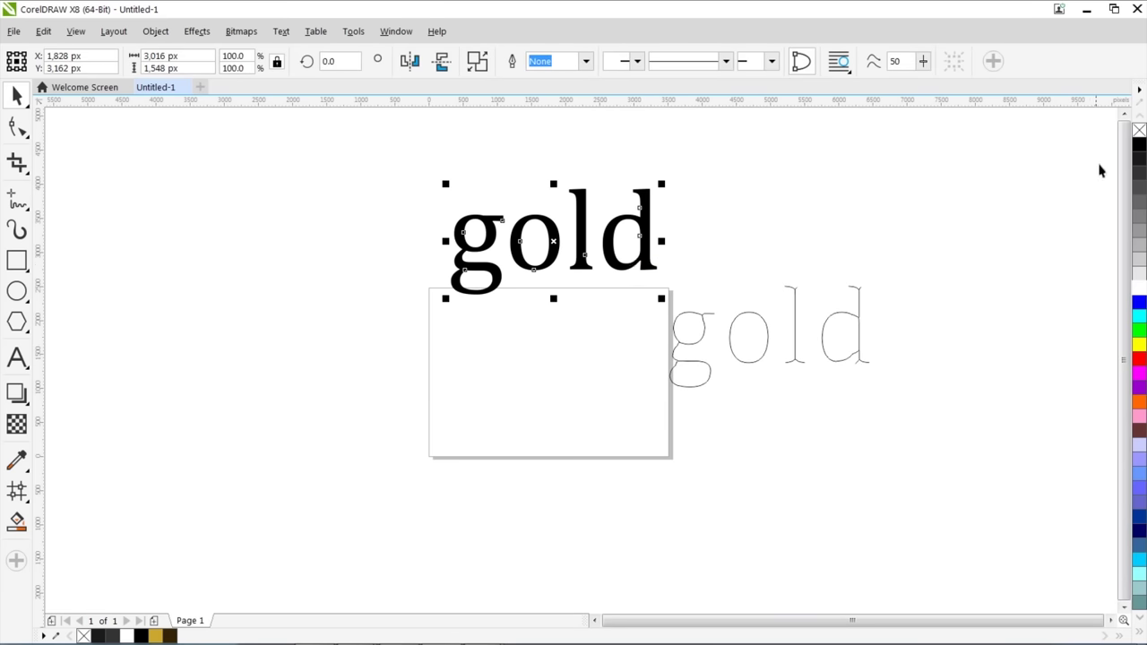
click(1139, 130)
right_click(1139, 144)
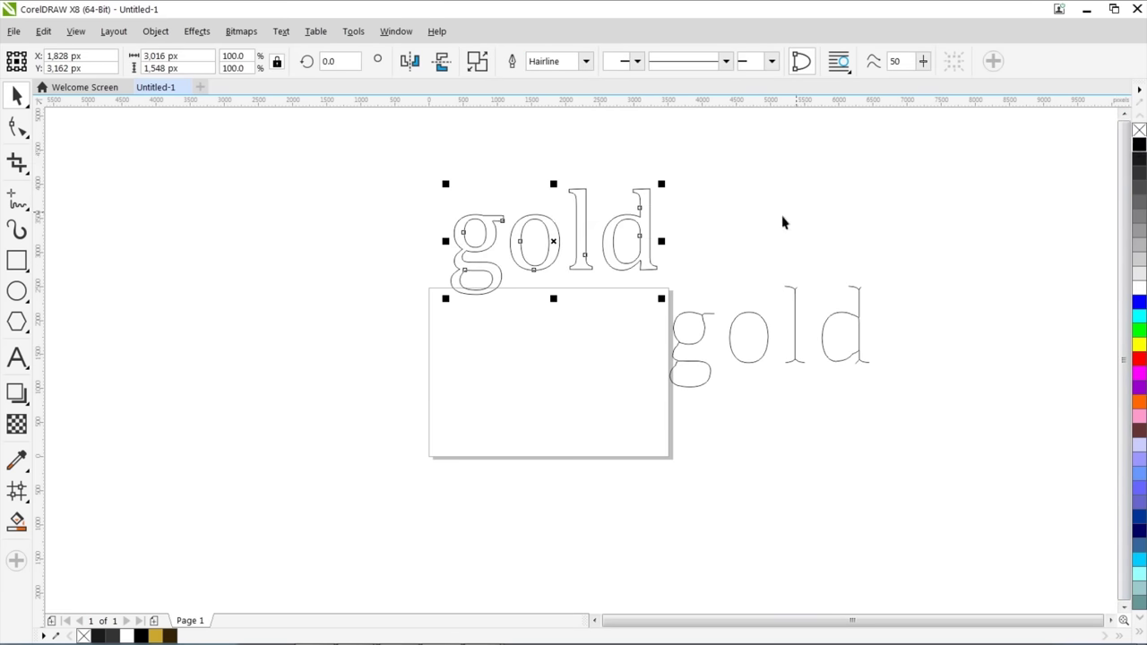
click(751, 263)
- Align the traced centerline curves to the outlined "gold" text by their horizontal and vertical centers
click(704, 318)
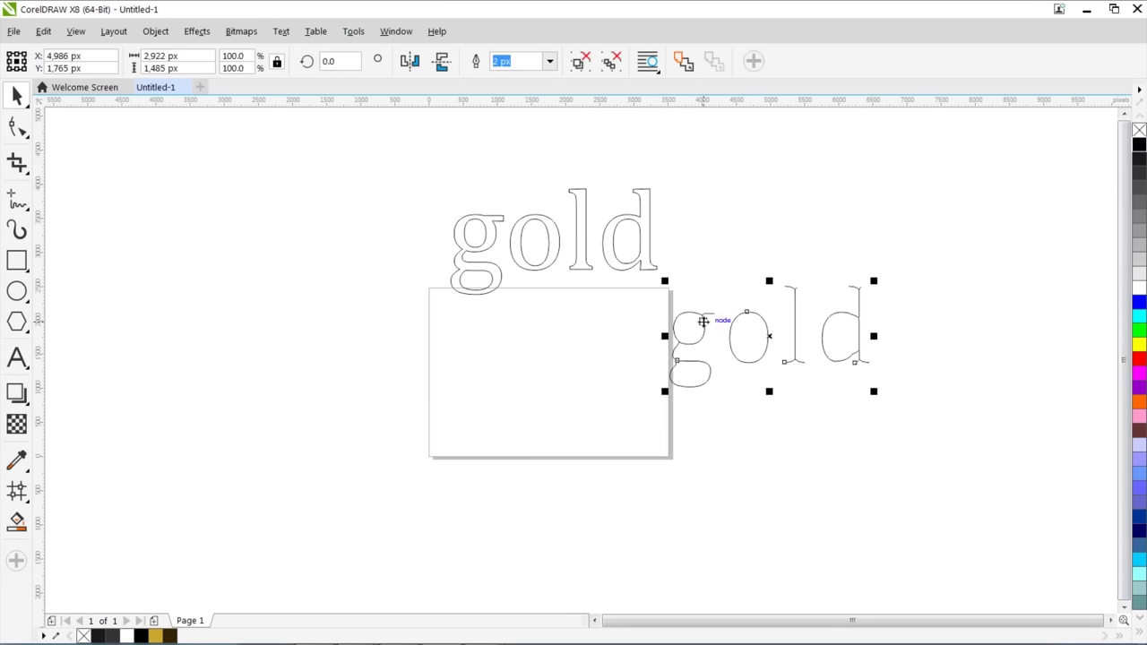
shift+click(652, 256)
key(c)
key(e)
click(663, 283)
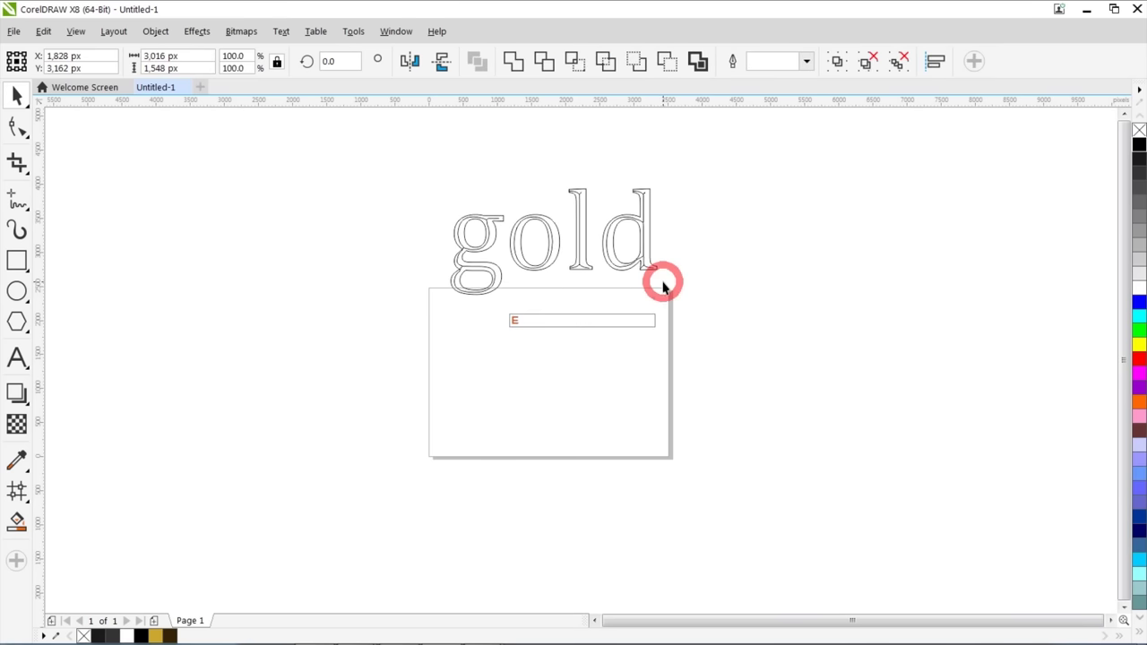
- Nudge the centerline curves so they run midway inside the outlined letters, at about X 1,854 px and Y 3,158 px
scroll(529, 274, up, 2)
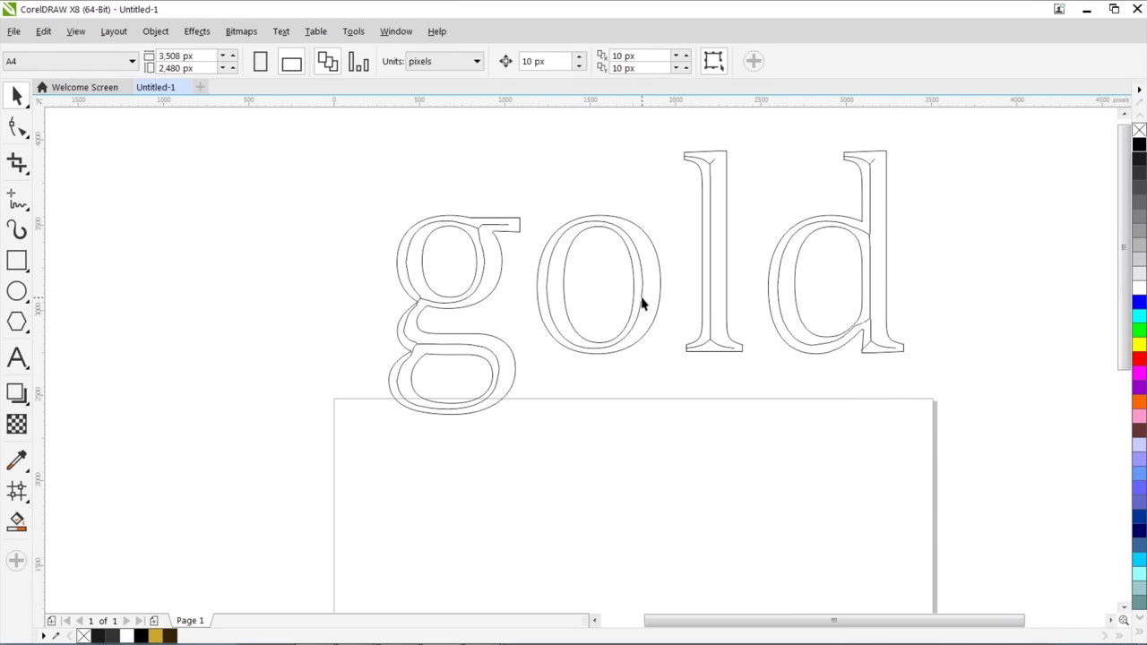
click(642, 305)
scroll(642, 290, up, 2)
mouse_move(587, 363)
mouse_down()
mouse_move(583, 346)
mouse_move(583, 356)
mouse_up()
scroll(595, 359, up, 2)
key(ctrl+z)
click(580, 359)
scroll(582, 363, down, 4)
scroll(581, 363, down, 2)
scroll(581, 363, up, 2)
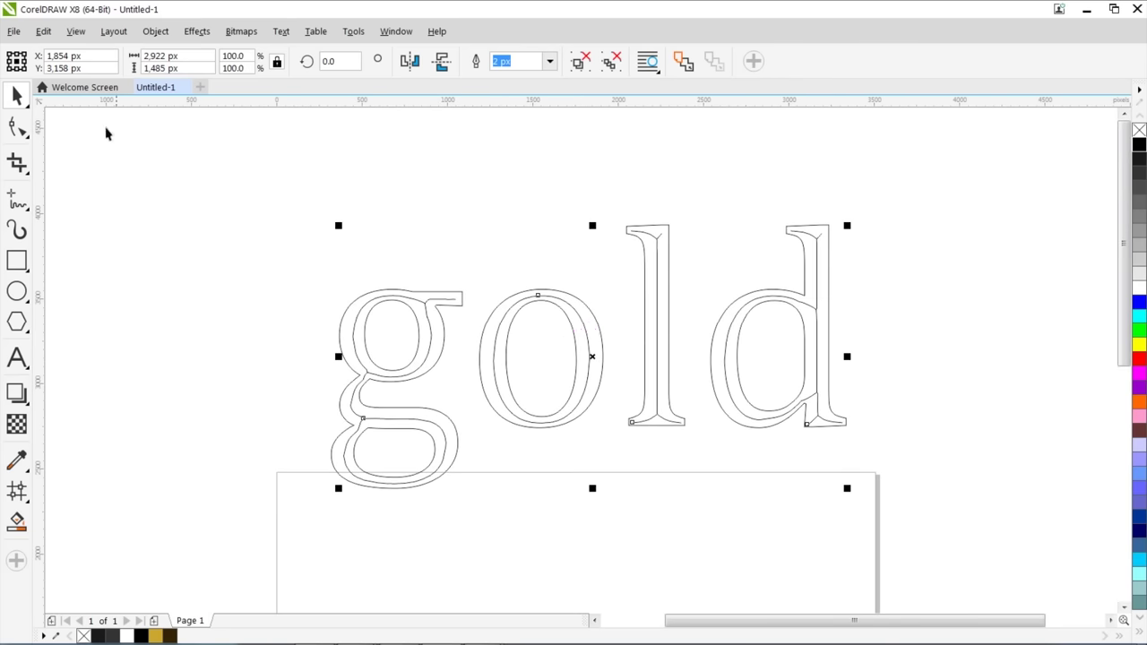
- Ungroup the traced centerlines and combine them into a single curve object
click(17, 128)
click(17, 95)
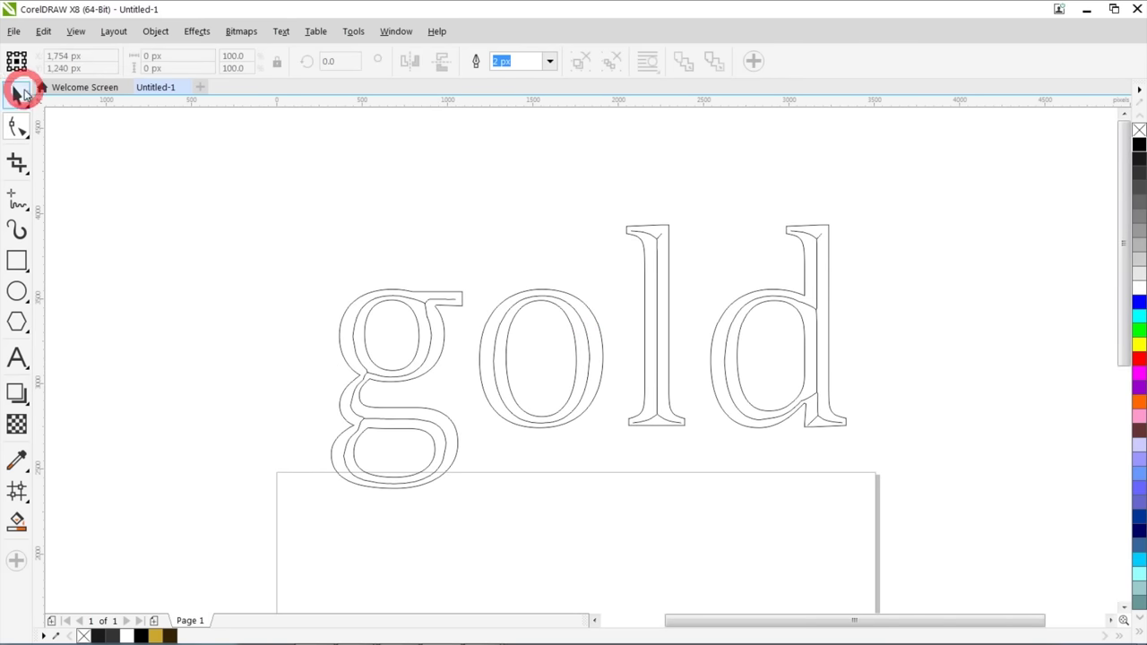
click(425, 305)
click(589, 62)
click(521, 60)
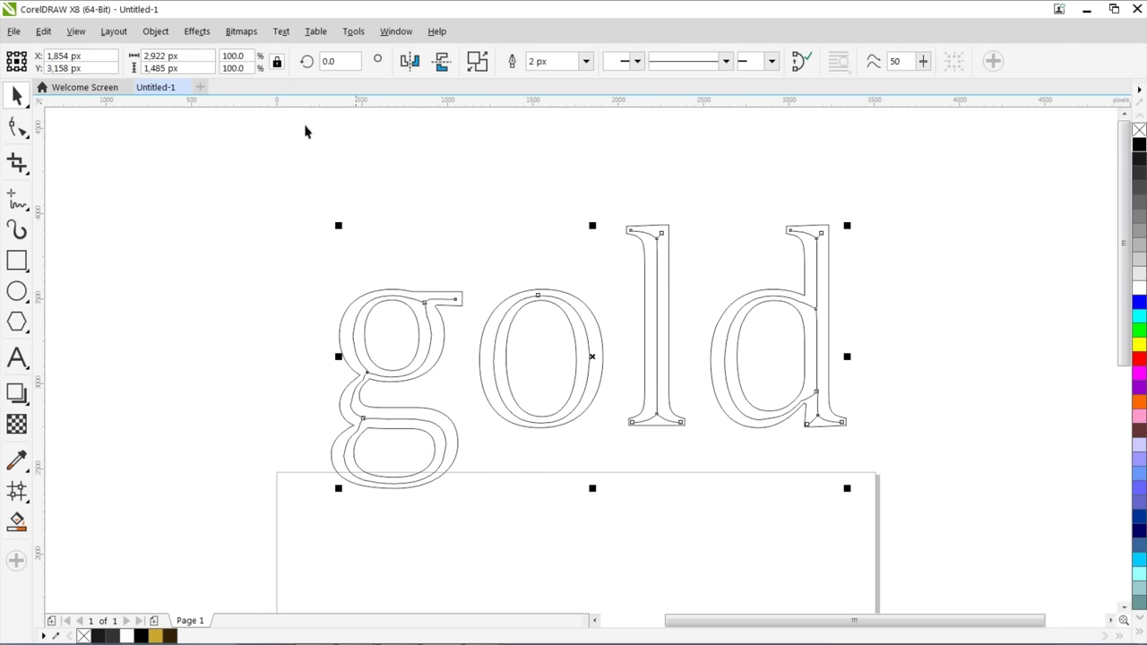
- Select all nodes of the centerline curve, reduce their number and smooth the curve
click(17, 126)
drag(244, 132, 891, 566)
click(818, 69)
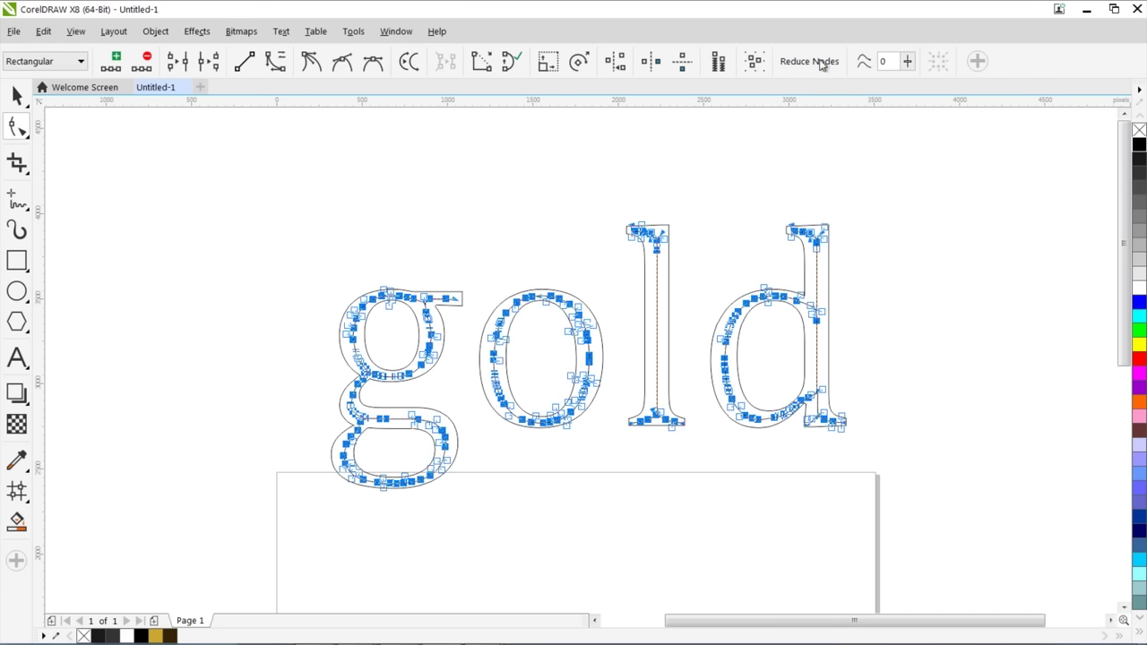
click(909, 63)
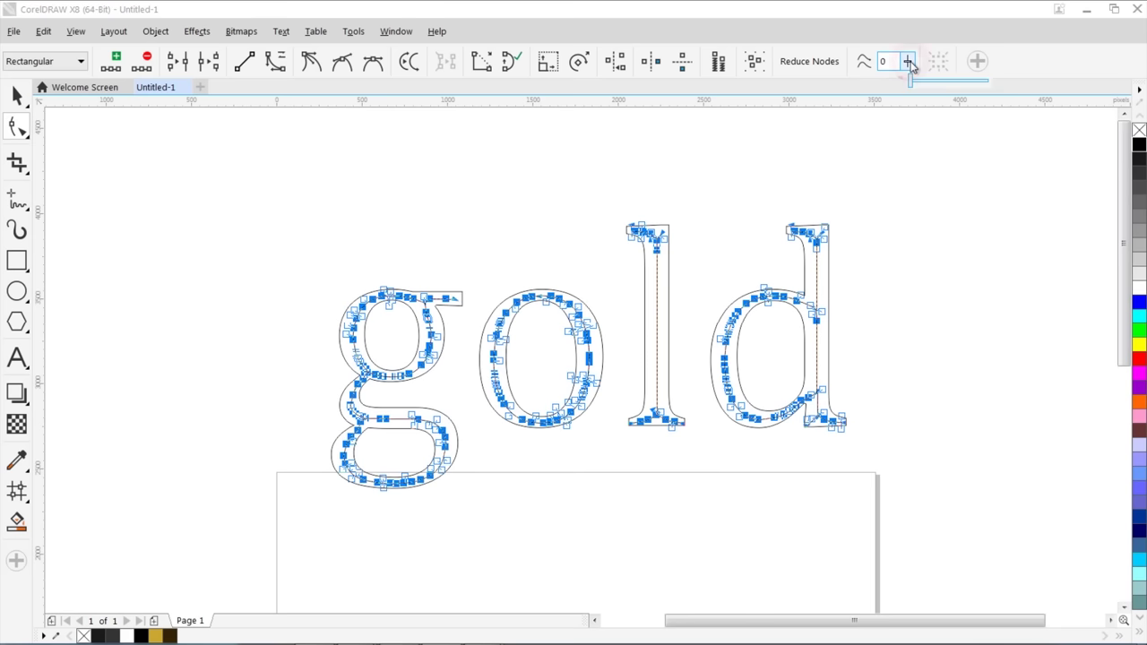
drag(908, 80, 921, 85)
click(17, 95)
- Extend the centerline ends in the top serif of the "d" out to the outline's corners and reshape the curve
scroll(804, 235, up, 4)
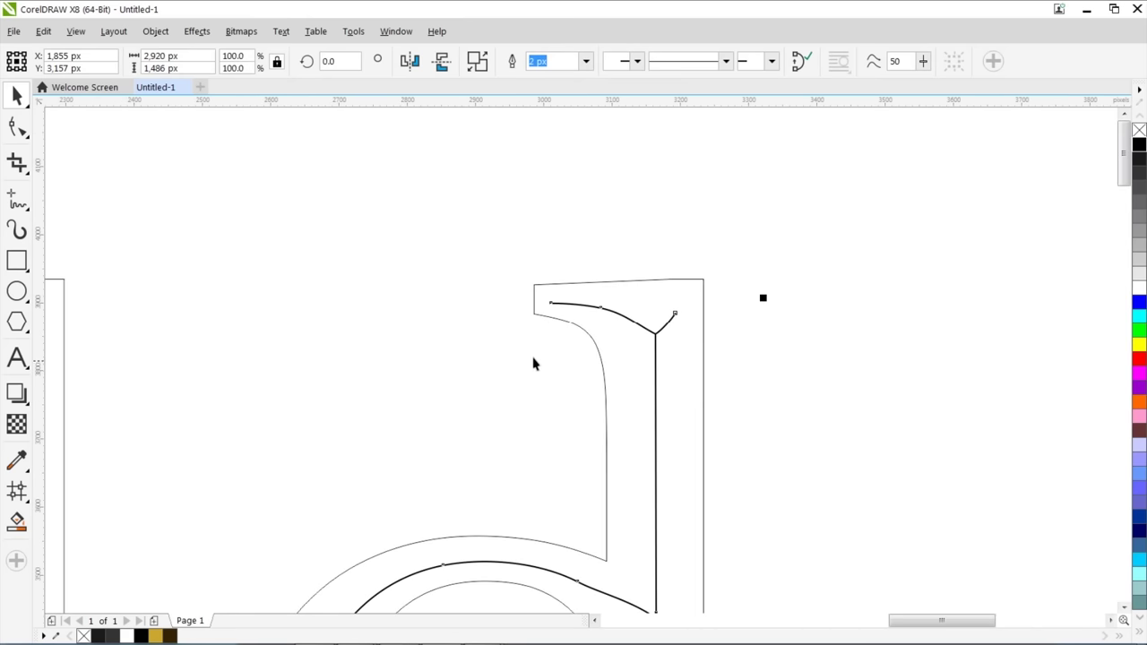
click(13, 129)
scroll(464, 227, up, 2)
drag(638, 382, 593, 375)
drag(890, 405, 944, 325)
click(596, 376)
drag(596, 378, 592, 402)
drag(707, 392, 694, 371)
drag(591, 404, 579, 359)
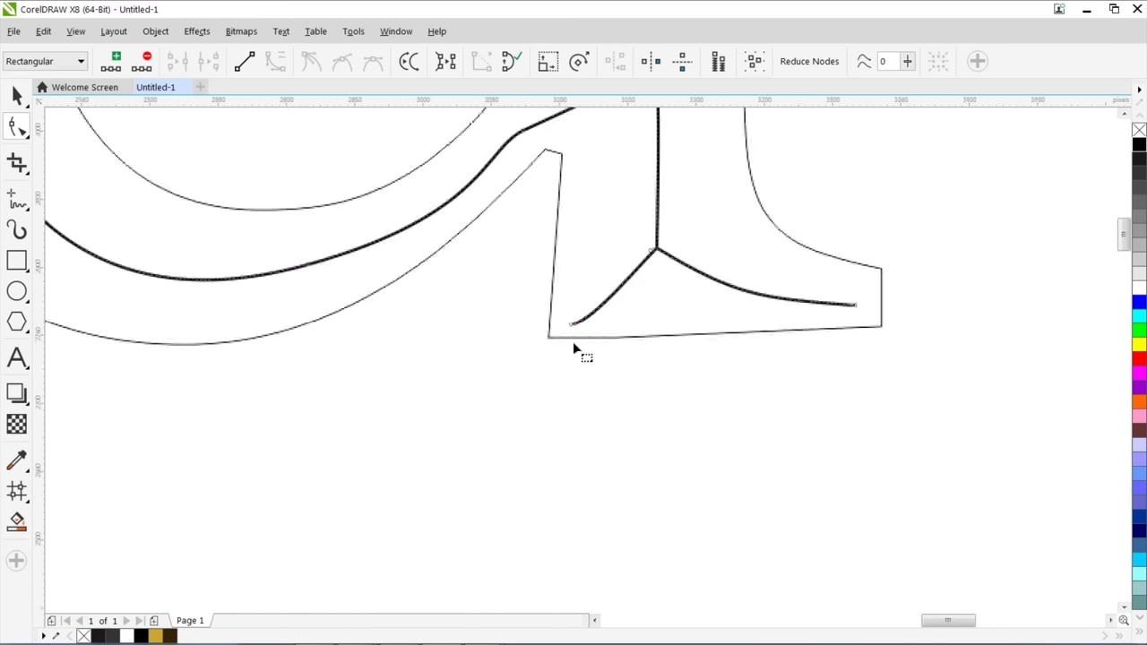
- Stretch both centerline ends in the foot of the "d" slightly past the outline's bottom corners
scroll(573, 345, up, 2)
drag(577, 349, 504, 382)
scroll(759, 364, down, 2)
scroll(602, 368, up, 2)
drag(600, 367, 709, 409)
click(528, 392)
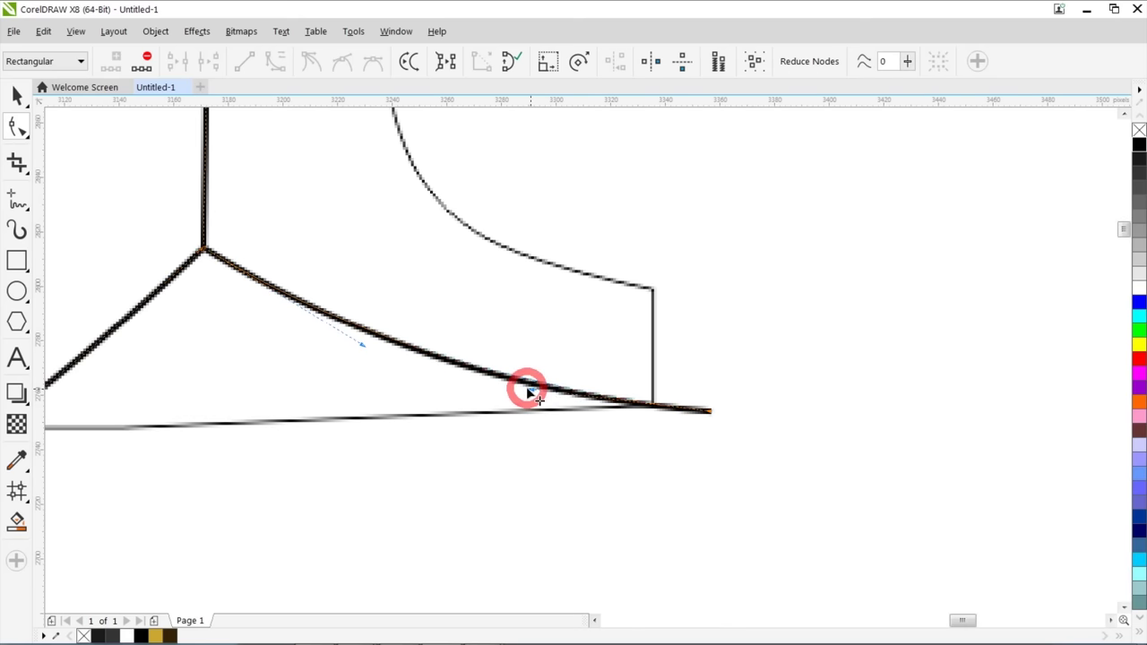
- Clean up the centerline junction where the bowl of the "d" meets its stem and smooth the bowl's lower curve
scroll(528, 393, down, 2)
scroll(507, 335, up, 1)
double_click(552, 343)
click(690, 283)
drag(690, 284, 690, 250)
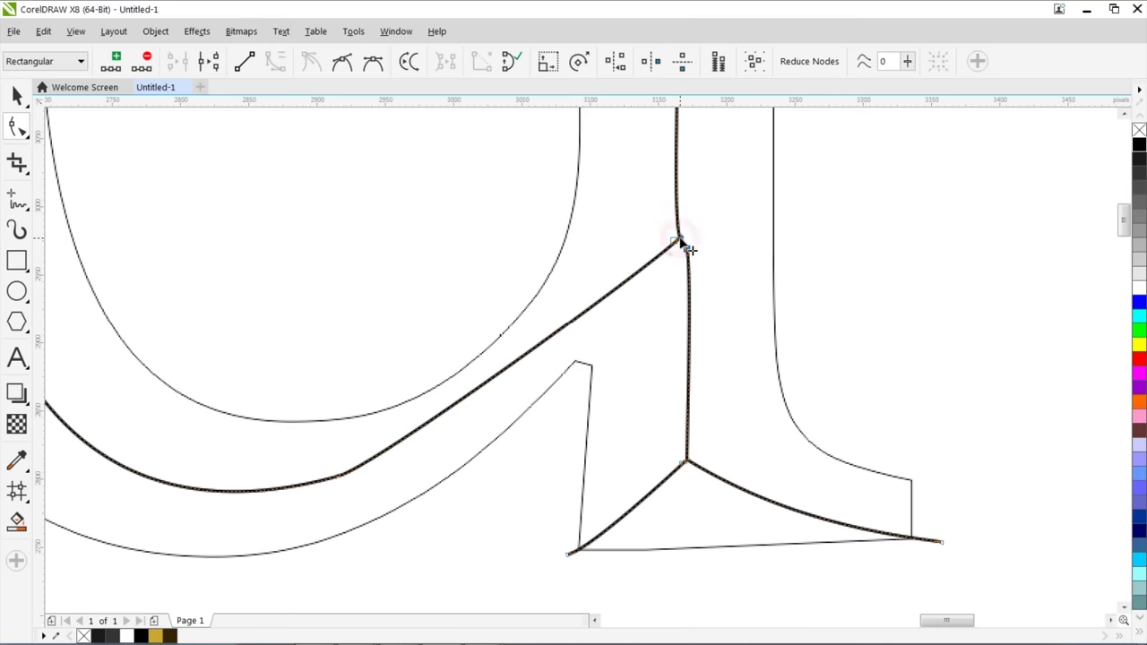
click(338, 476)
drag(373, 466, 420, 461)
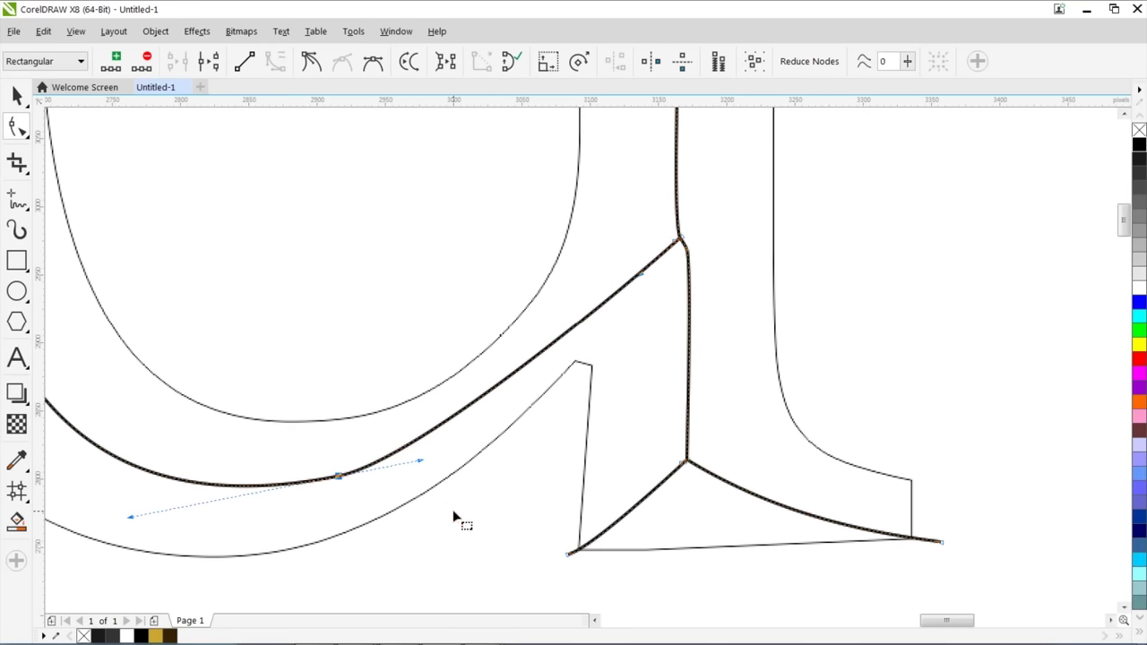
click(454, 515)
- Delete the surplus centerline node below the lower junction of the "g" and smooth the curve entering the lower bowl
scroll(391, 458, down, 1)
scroll(581, 364, down, 2)
scroll(248, 307, up, 1)
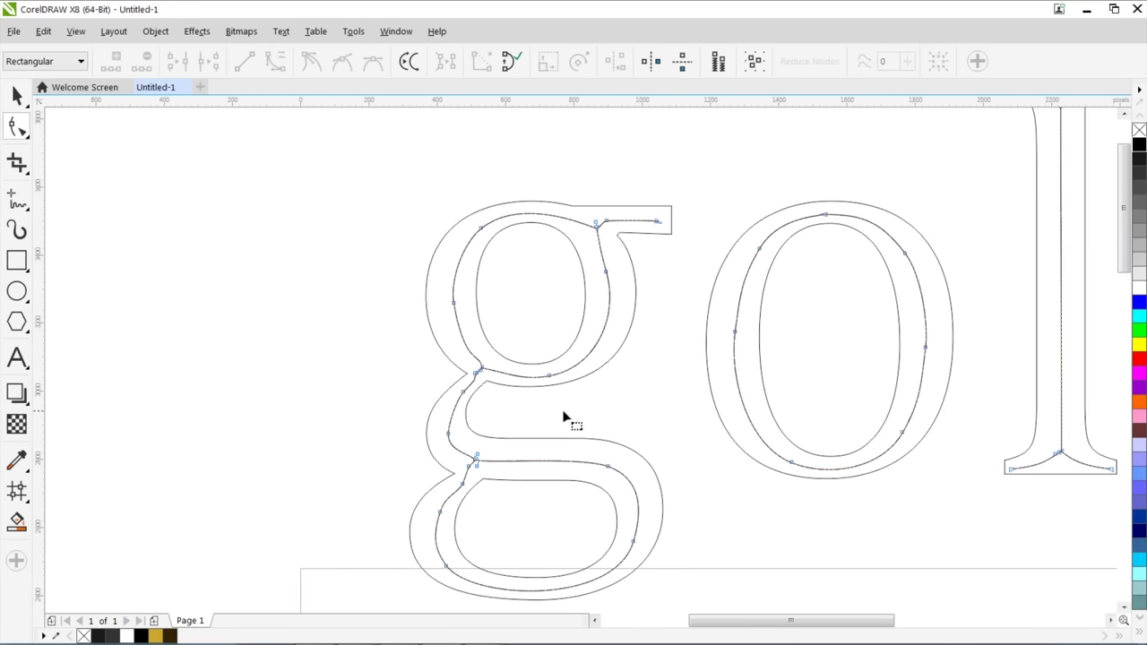
scroll(568, 418, up, 1)
click(562, 375)
scroll(578, 347, up, 1)
double_click(571, 332)
click(572, 342)
click(611, 341)
scroll(581, 362, down, 2)
scroll(575, 363, up, 1)
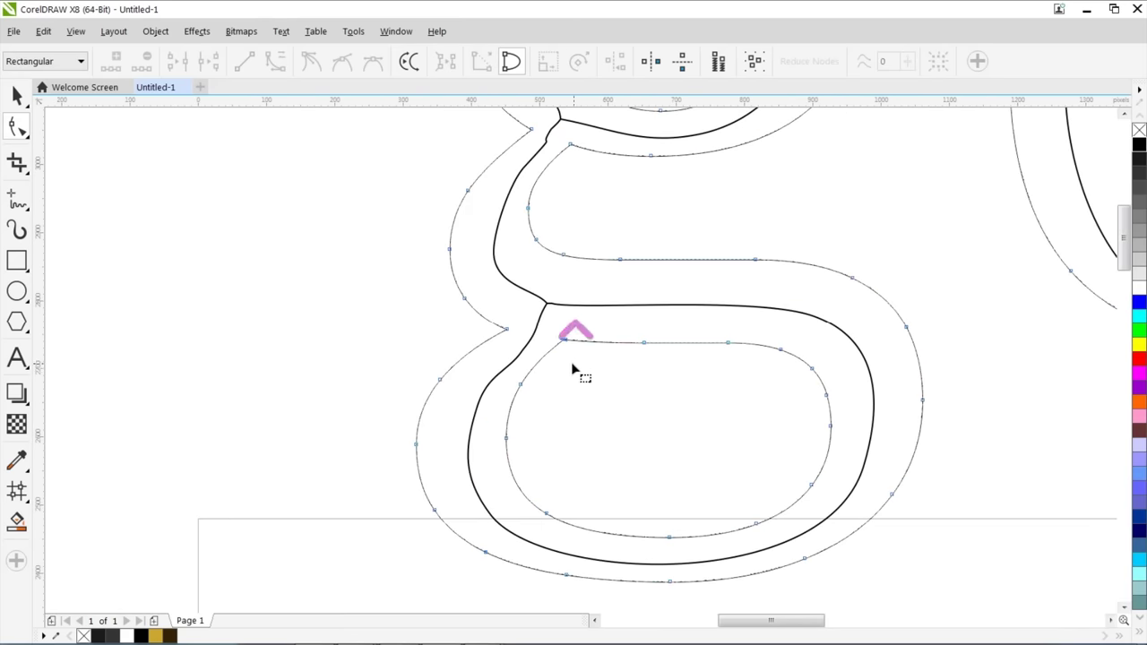
click(495, 377)
scroll(581, 359, up, 1)
double_click(582, 342)
click(493, 451)
drag(496, 448, 530, 392)
scroll(594, 371, down, 5)
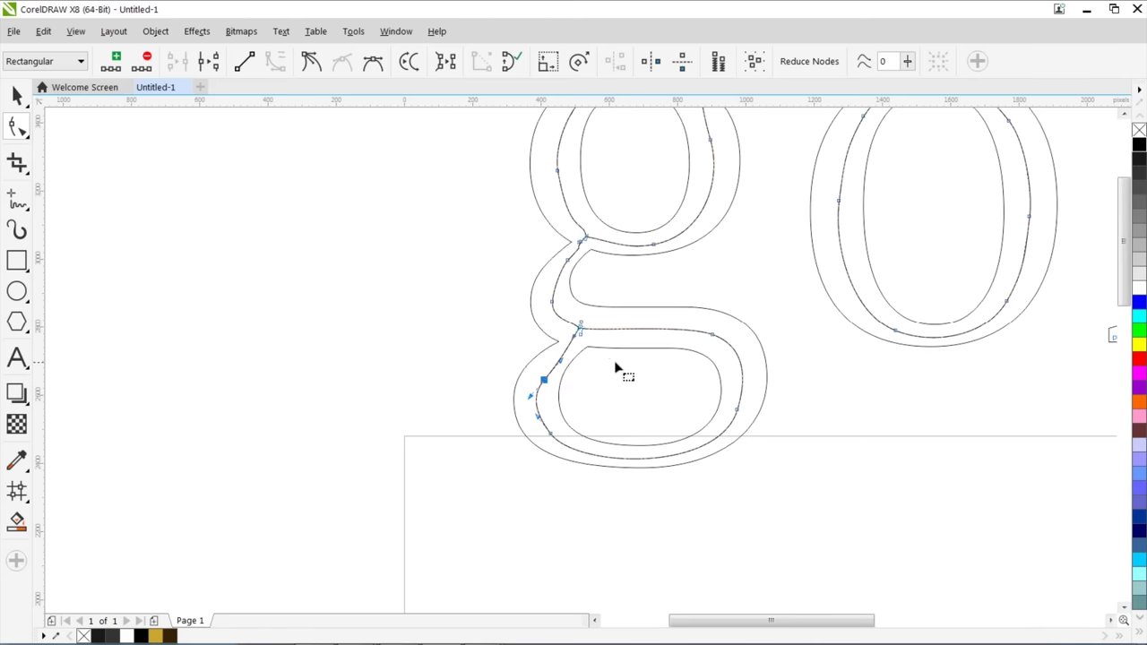
click(20, 93)
click(849, 325)
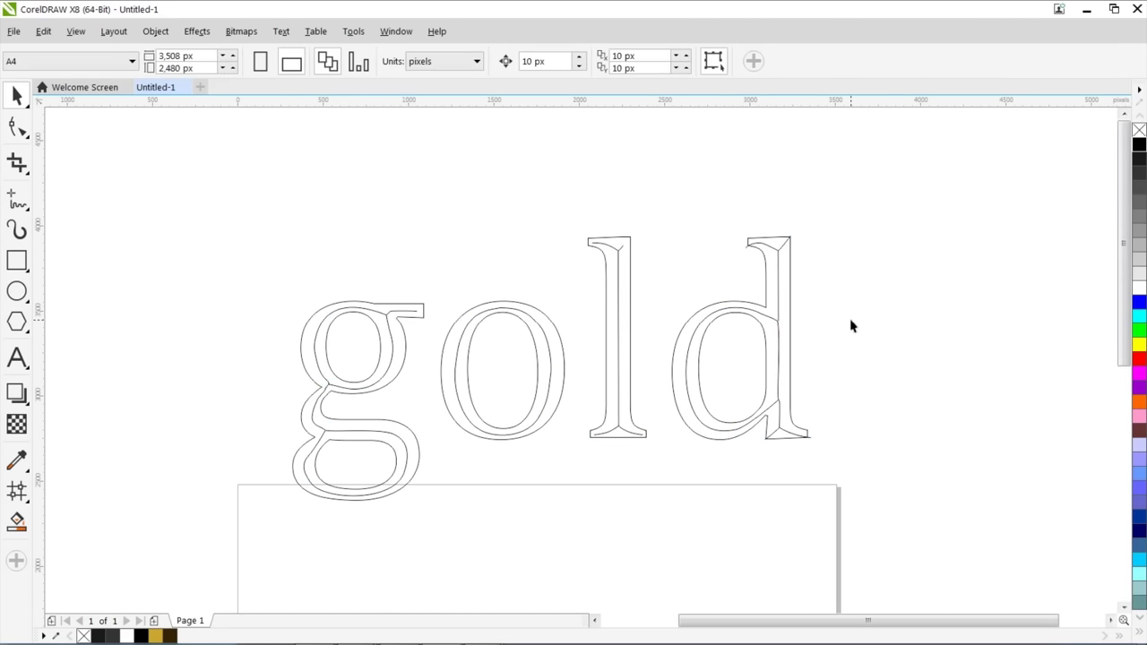
- Extend the centerline ends in the top serif of the "l" to the outline's corners and curve the serif line
key(F10)
scroll(627, 242, up, 3)
click(592, 363)
click(626, 313)
drag(628, 314, 631, 306)
scroll(525, 352, up, 1)
drag(480, 332, 426, 356)
drag(529, 356, 483, 318)
- Extend both centerline ends in the foot of the "l" past the upper corners of its base and curve them
scroll(556, 350, down, 3)
scroll(584, 529, up, 2)
scroll(495, 414, up, 1)
drag(576, 309, 579, 342)
scroll(583, 366, right, 3)
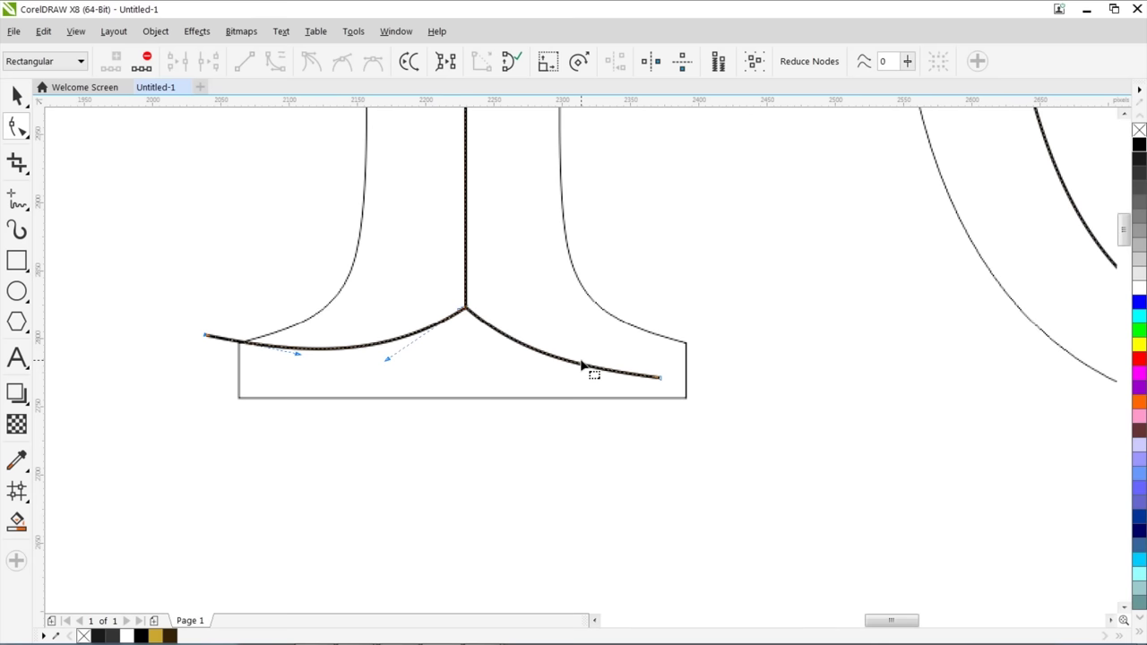
drag(661, 382, 719, 334)
click(654, 358)
click(653, 359)
scroll(618, 363, down, 3)
scroll(583, 362, down, 3)
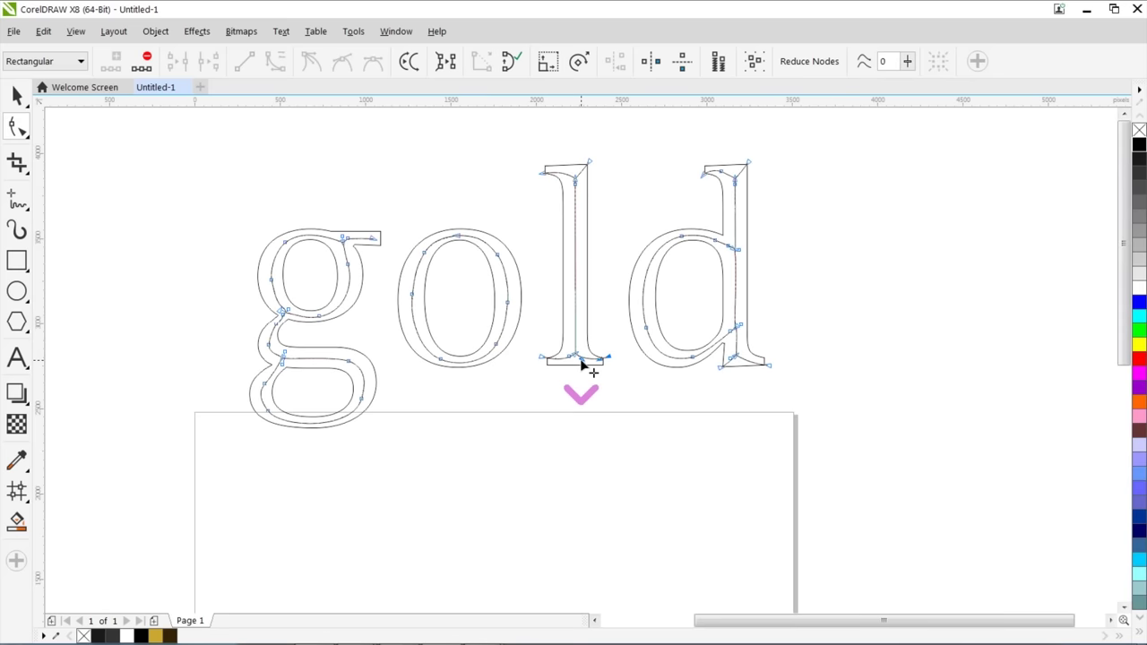
- Extend the centerline in the ear of the "g" to its lower outer corner and delete the surplus node
scroll(583, 364, up, 5)
click(506, 263)
drag(508, 266, 526, 350)
double_click(259, 310)
scroll(529, 391, down, 3)
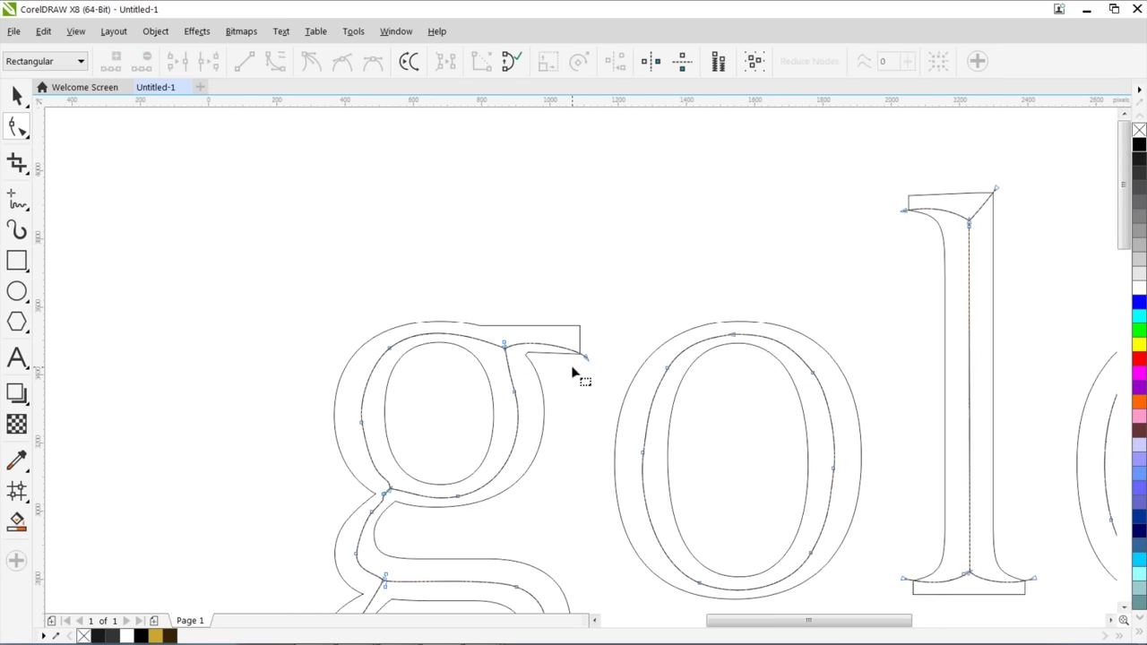
scroll(558, 447, up, 1)
scroll(581, 370, down, 4)
key(space)
click(908, 361)
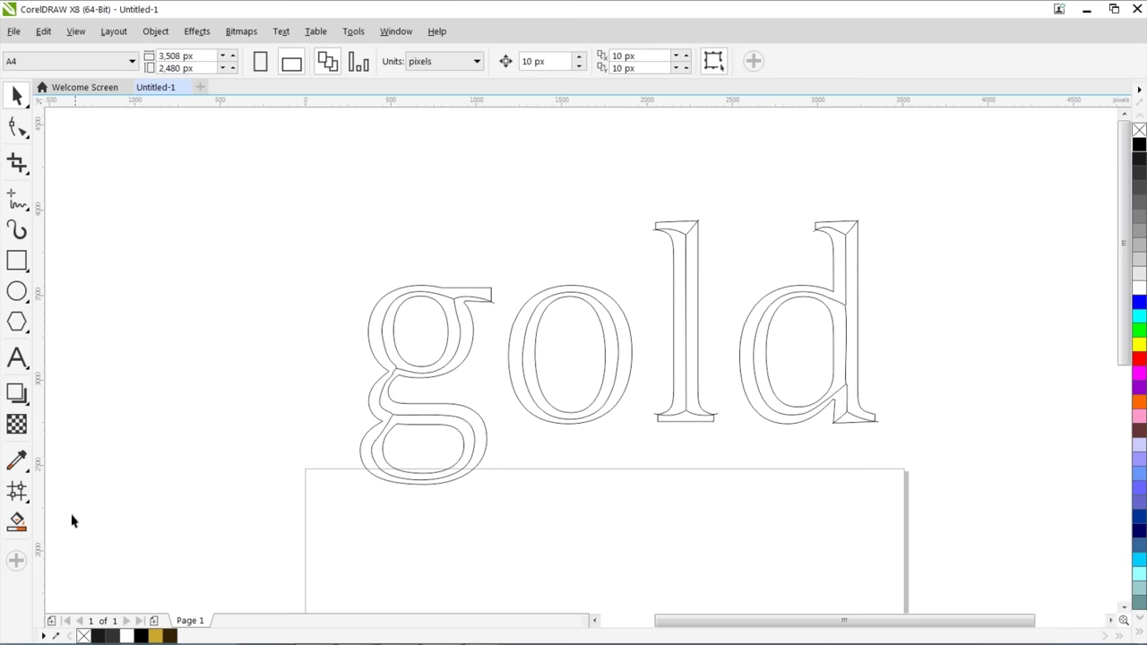
- Fill the outer part and both inner bowl areas of the "g" with gray using Smart Fill
click(17, 521)
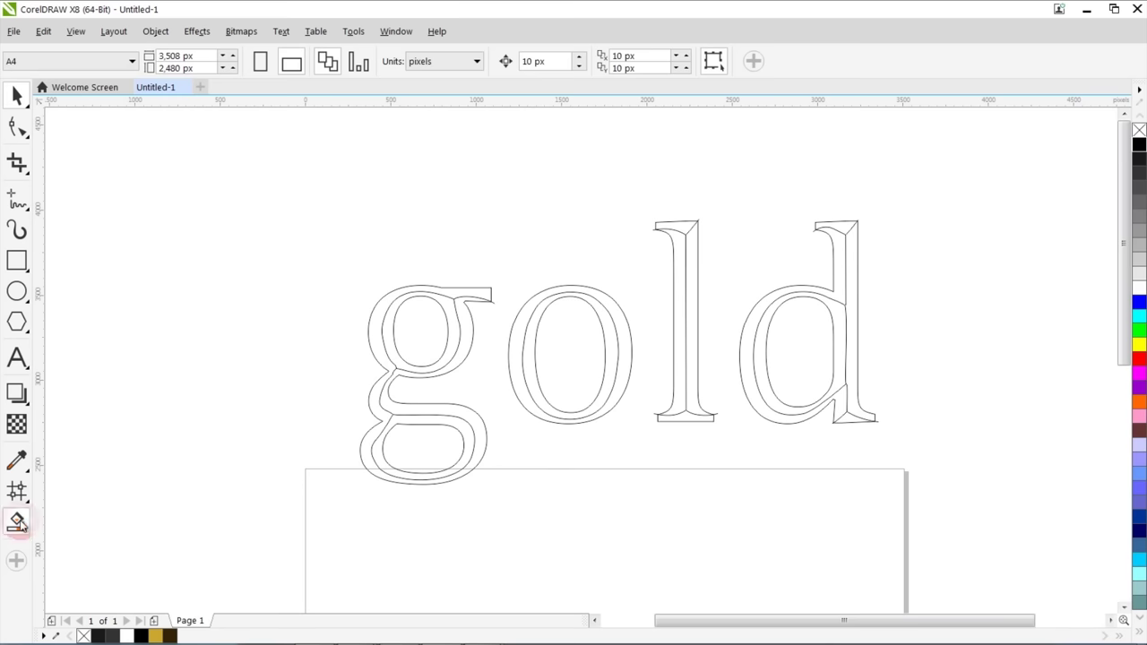
click(366, 447)
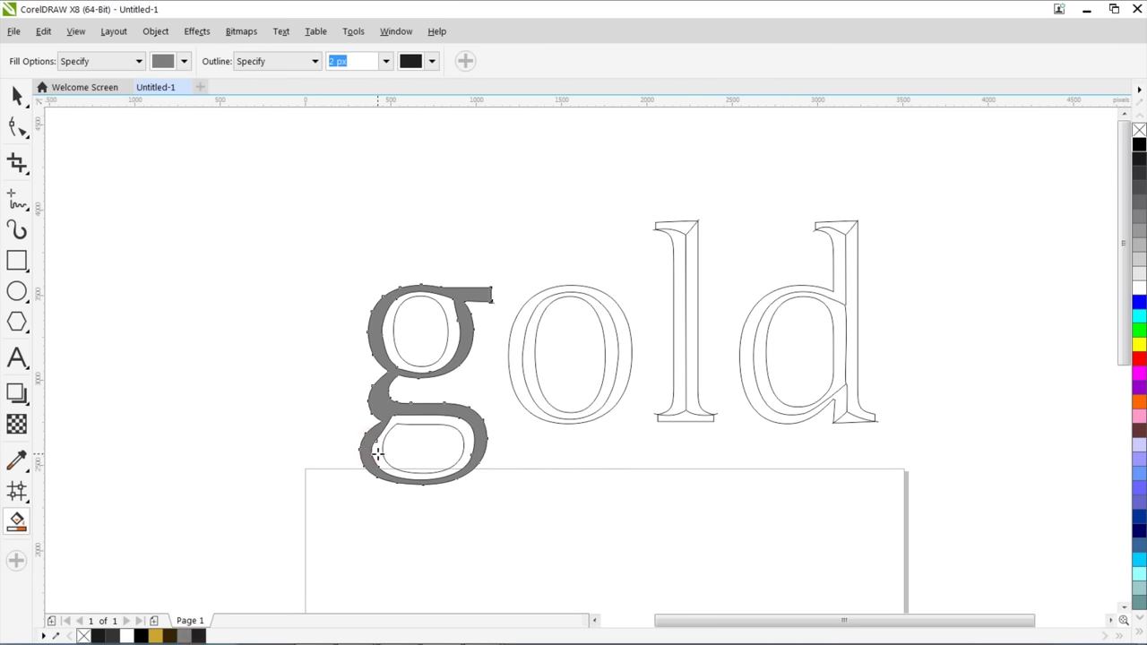
click(383, 432)
click(398, 348)
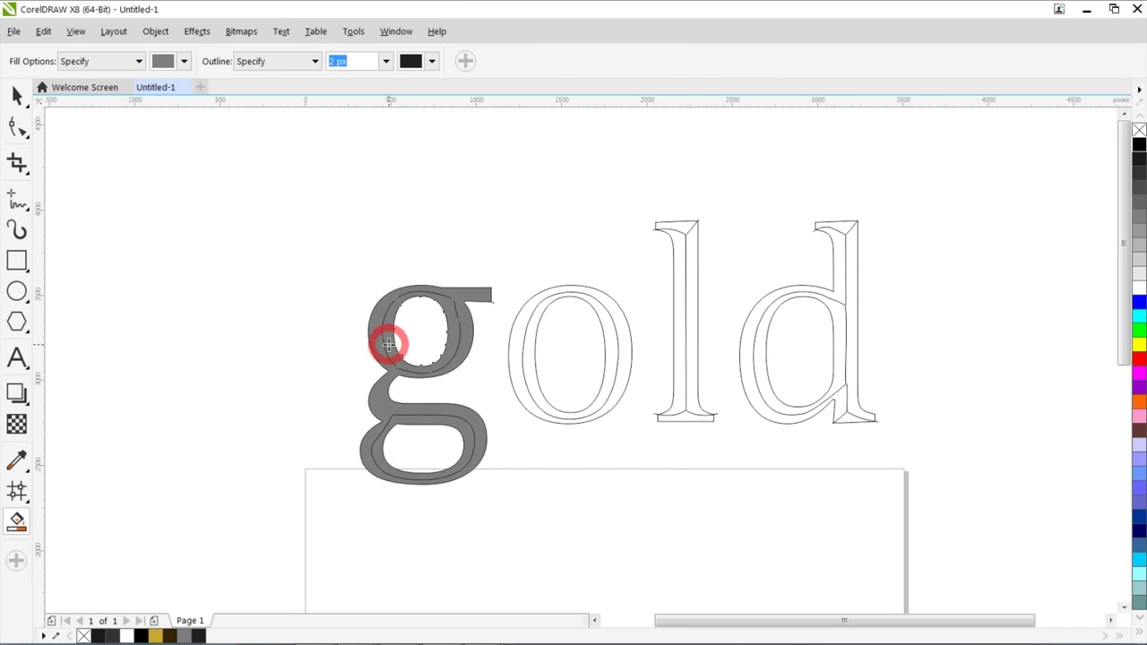
- Smart Fill both rings of the "o" and both sides of the "l" stem with gray
click(517, 362)
click(527, 364)
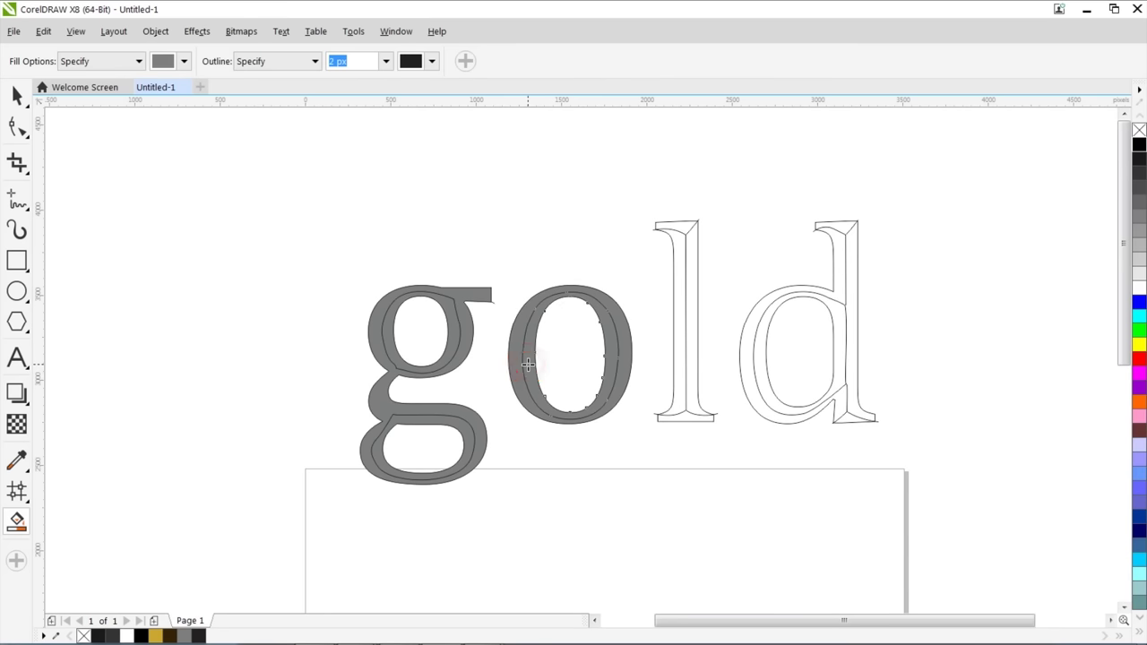
click(679, 359)
click(687, 353)
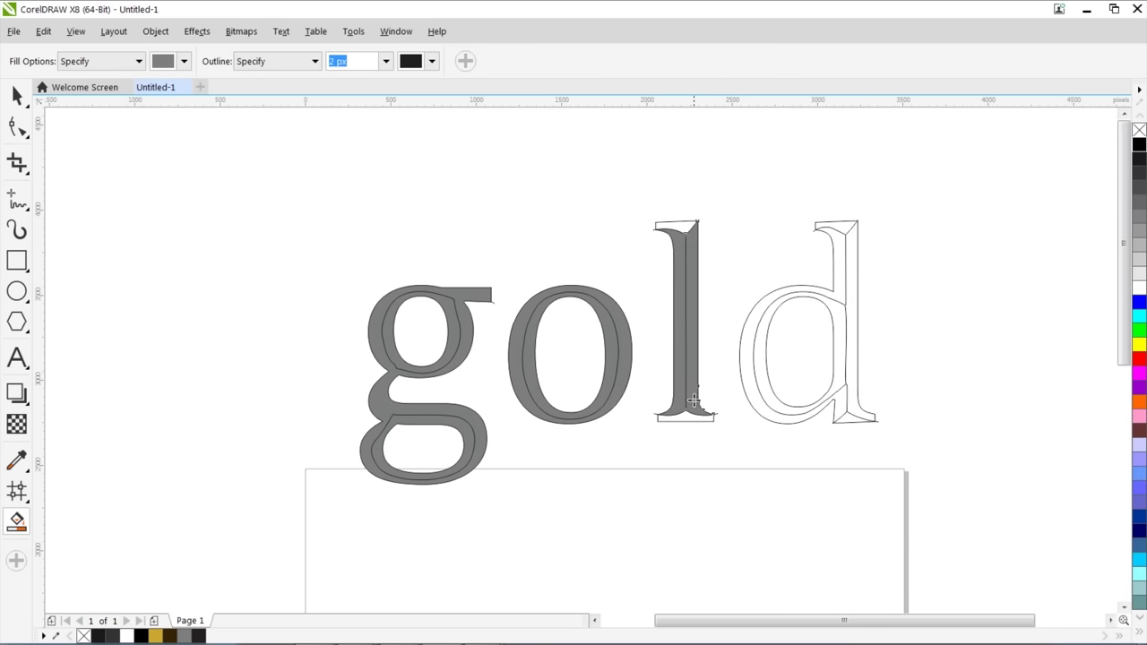
- Smart Fill the foot of the "l" and the inner and outer parts of the "d" bowl with gray
scroll(581, 360, up, 1)
click(579, 371)
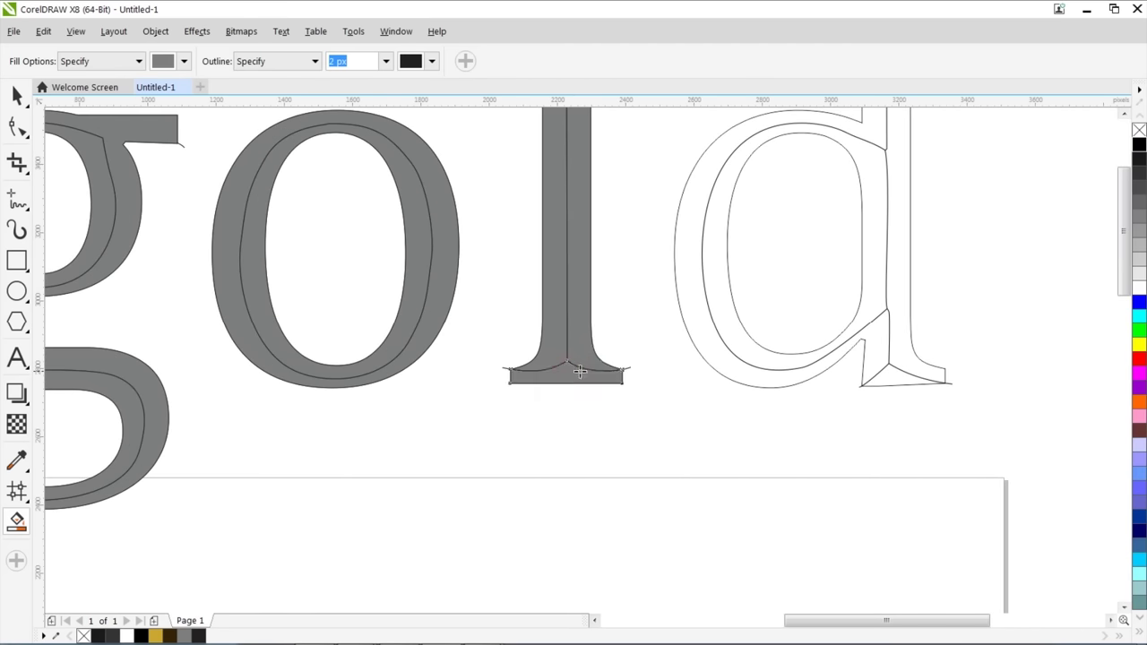
click(692, 326)
click(715, 314)
scroll(727, 337, down, 1)
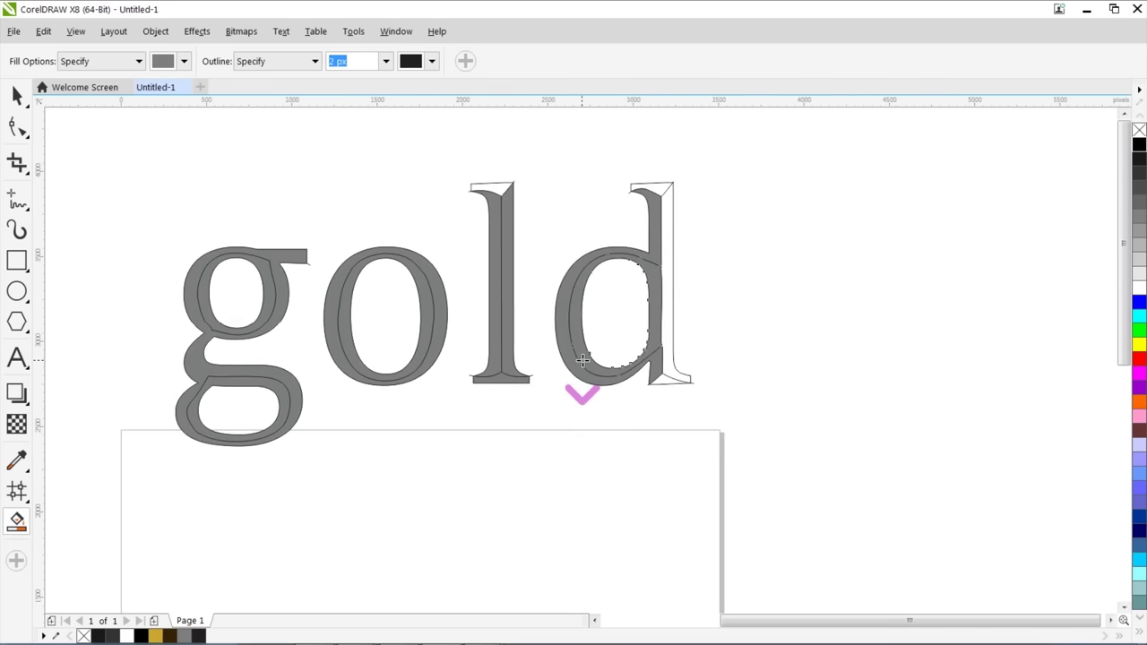
- Smart Fill the remaining stem and foot facets of the "d" and the top serifs of the "d" and "l" with gray
scroll(581, 360, up, 1)
click(657, 386)
click(653, 529)
scroll(576, 328, down, 1)
scroll(581, 359, up, 1)
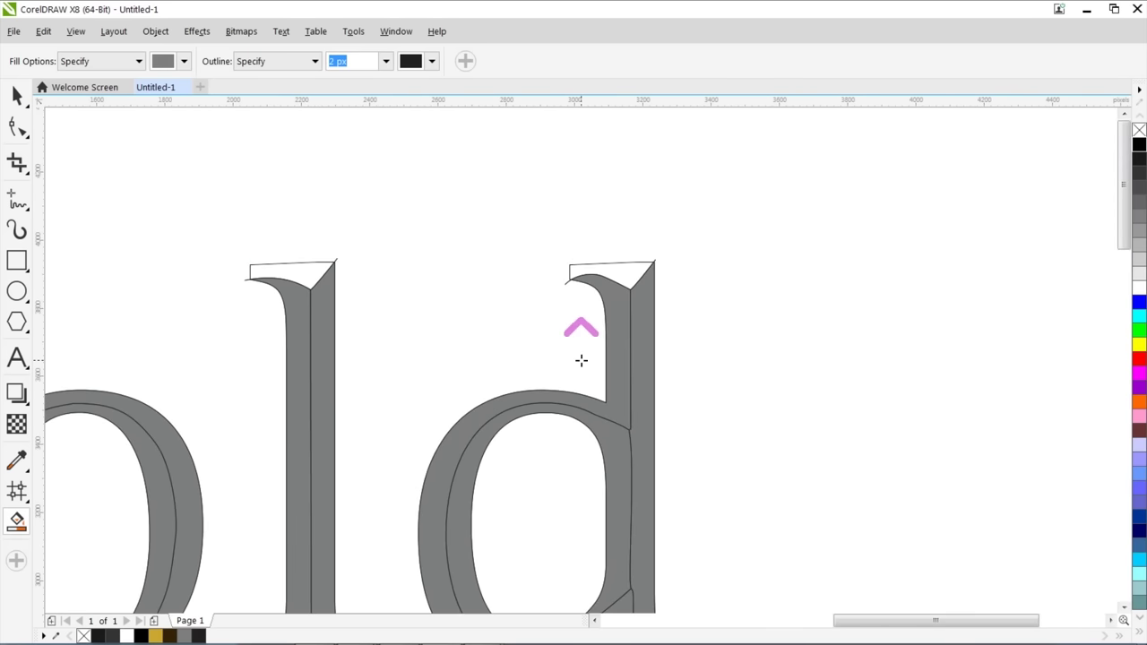
click(626, 281)
click(313, 270)
scroll(581, 359, down, 1)
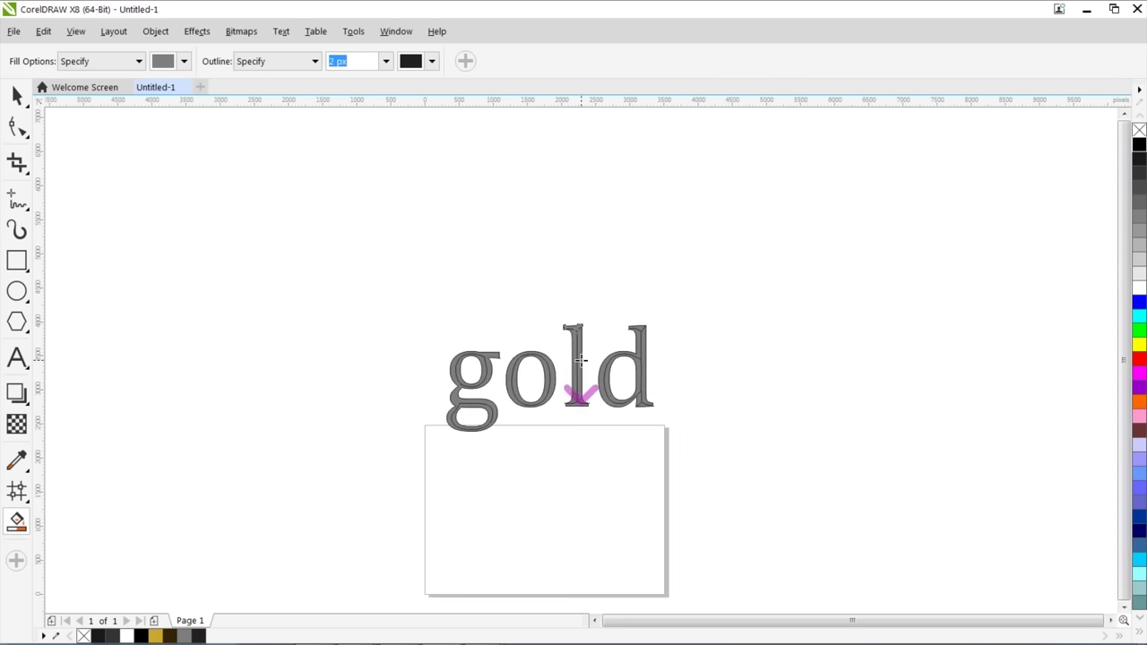
scroll(579, 328, up, 1)
click(17, 95)
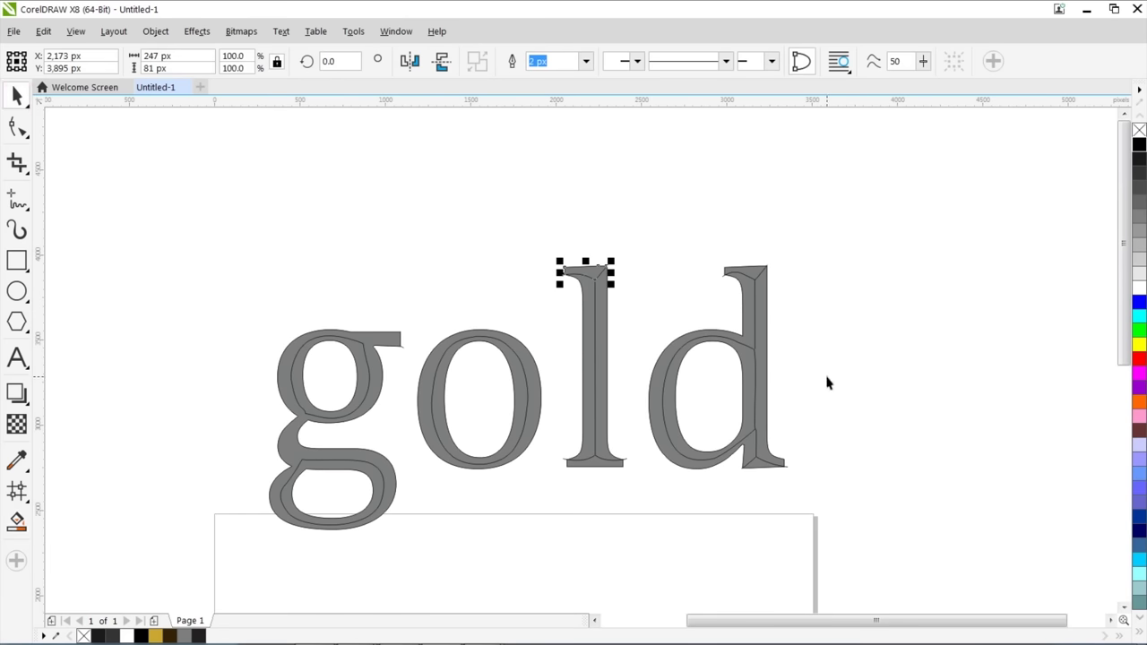
click(842, 400)
scroll(498, 305, down, 1)
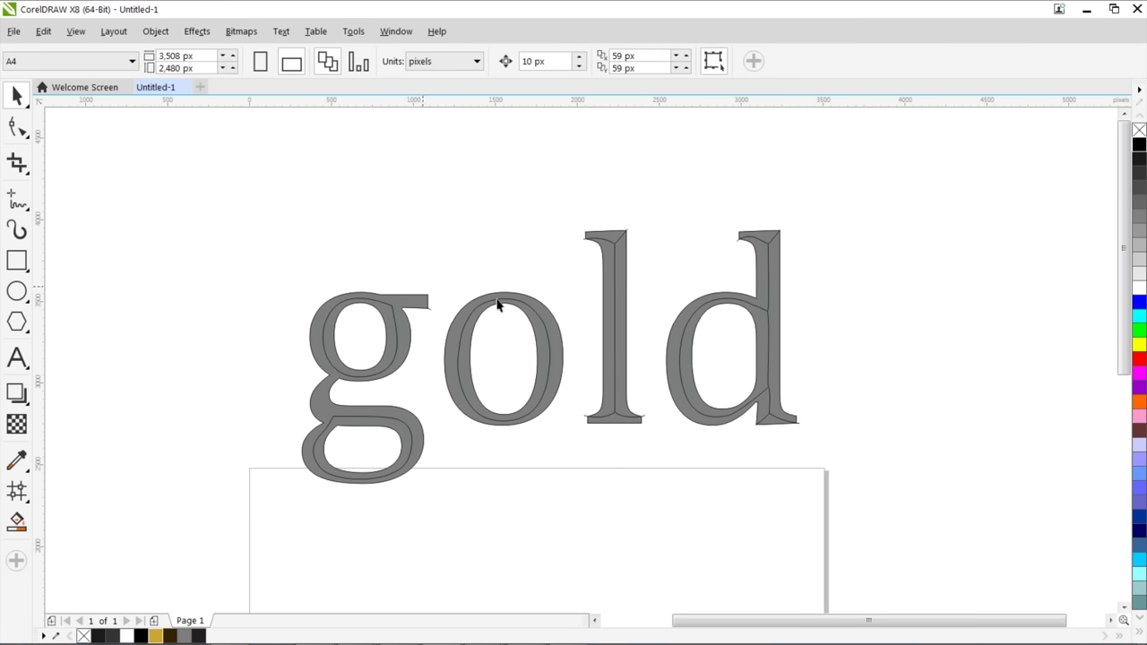
- Apply a linear gradient to the outer stem facet of the "d", from dark brown at its foot to gold at its top
click(778, 348)
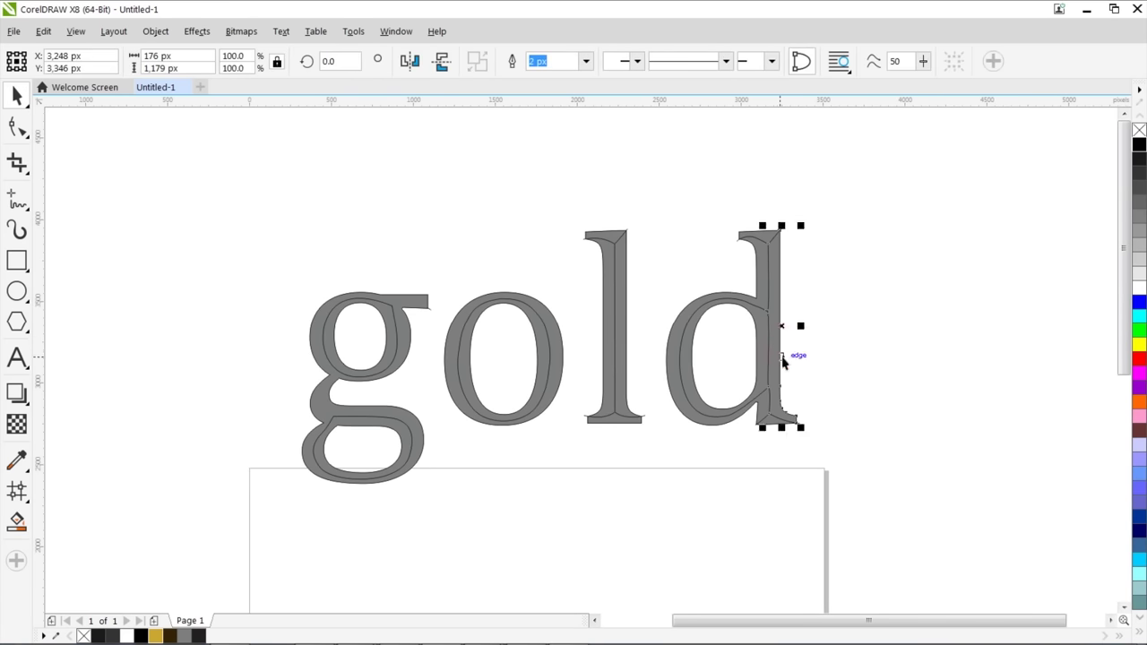
key(g)
drag(798, 429, 781, 230)
click(798, 426)
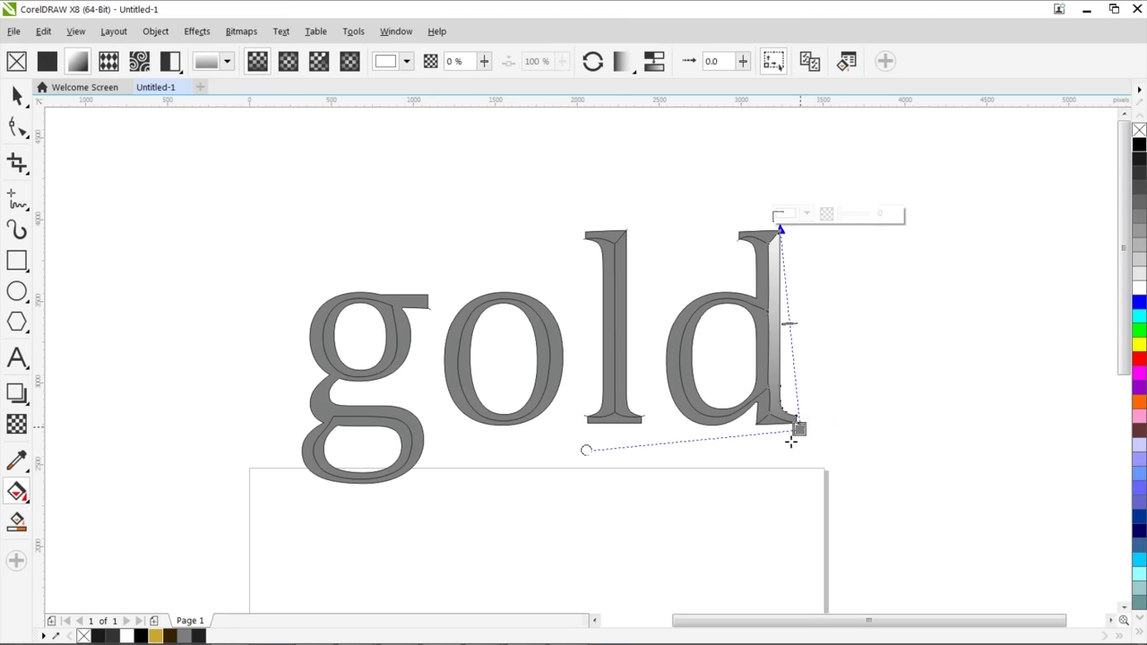
click(176, 636)
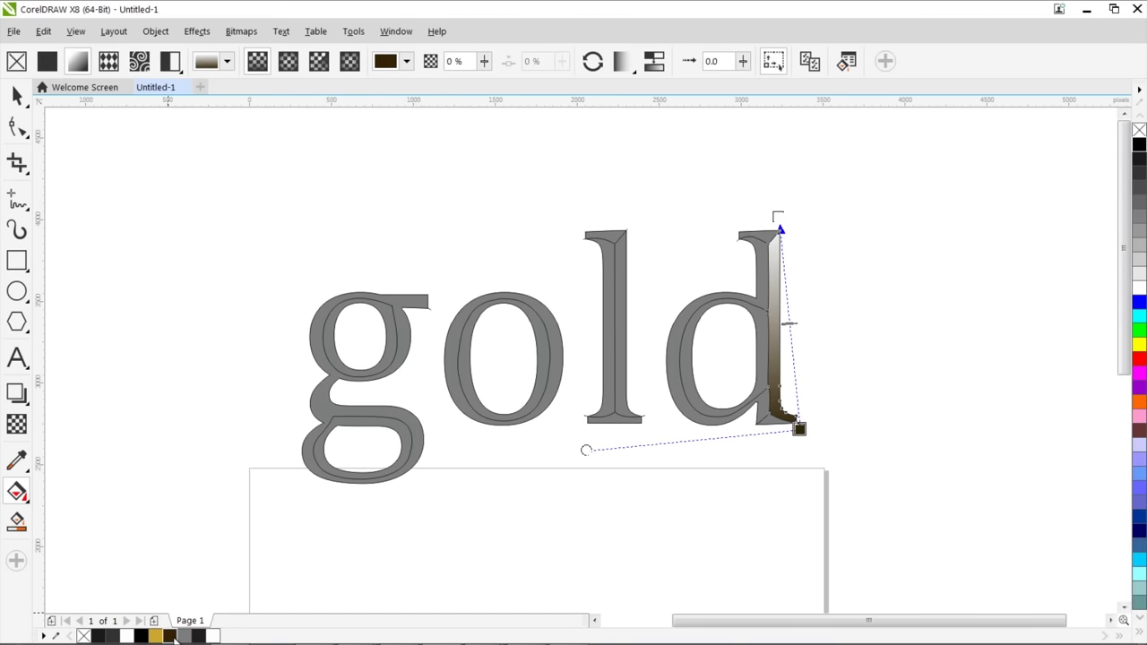
click(780, 218)
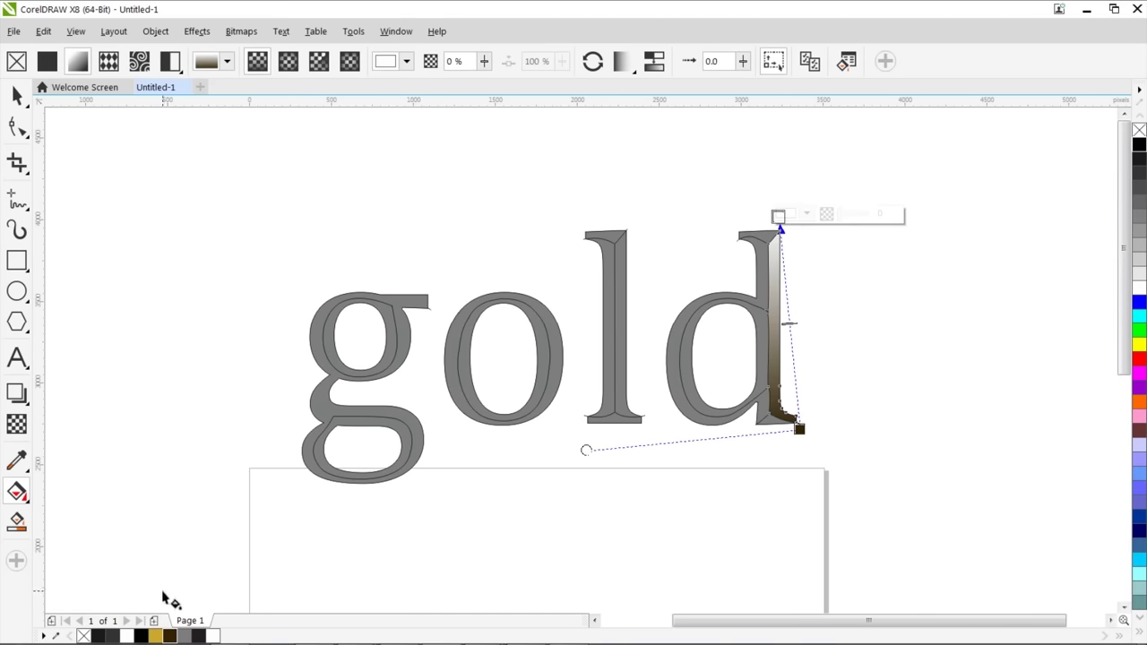
click(158, 635)
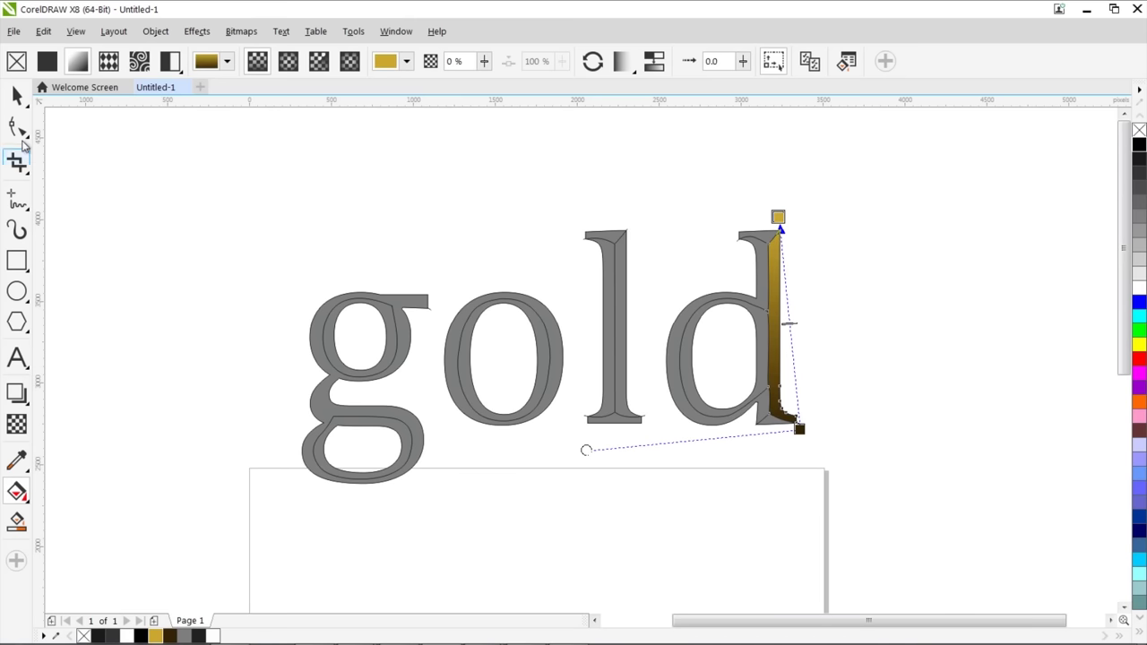
- Open the object properties of the "d" stem facet and change its fountain fill to conical
click(17, 95)
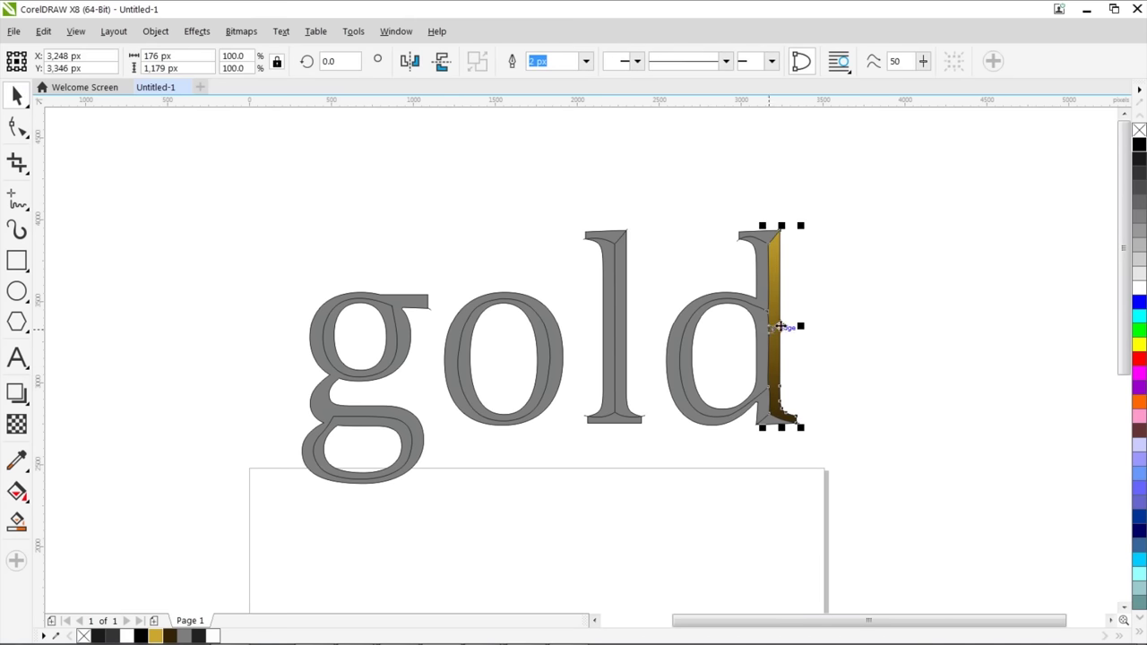
right_click(780, 327)
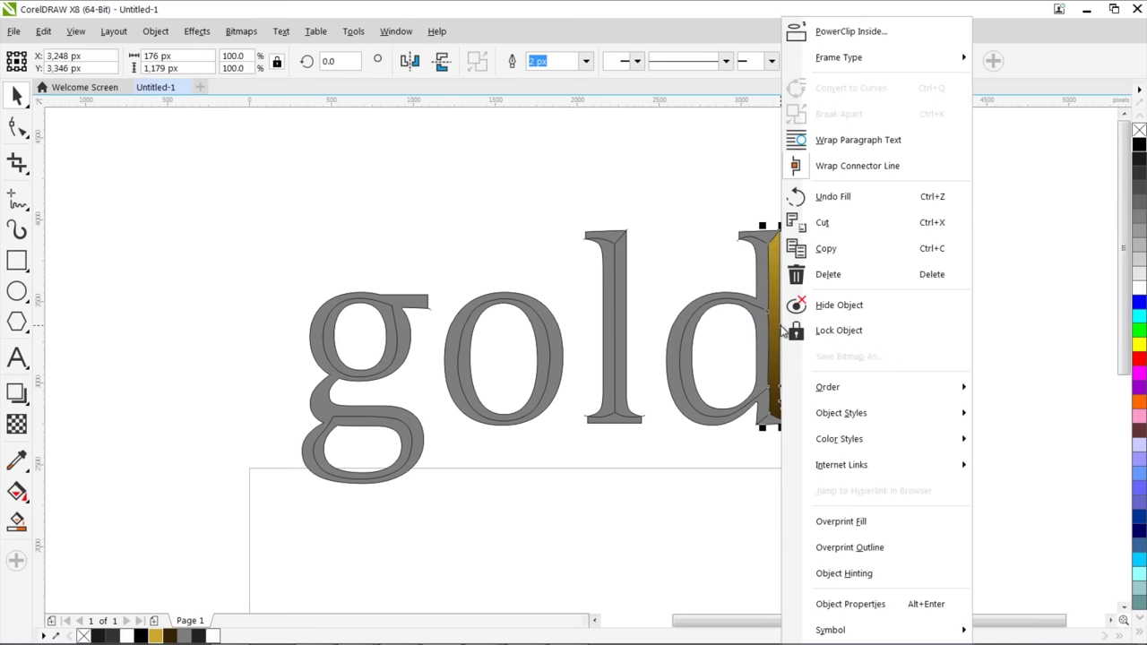
click(862, 602)
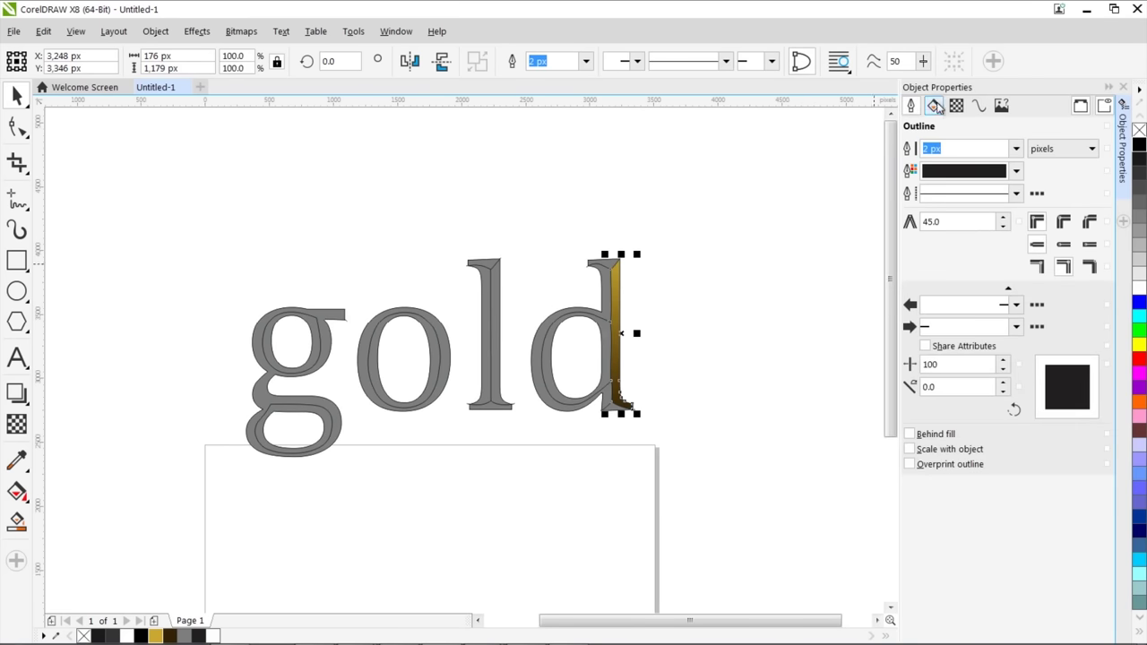
click(934, 105)
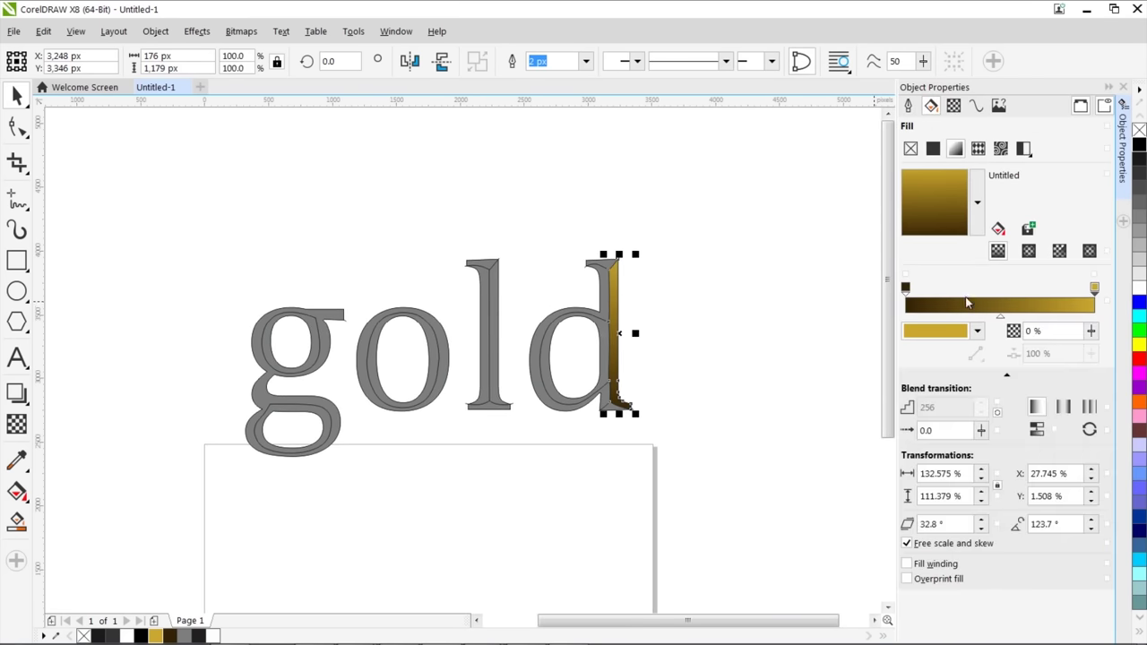
click(1059, 252)
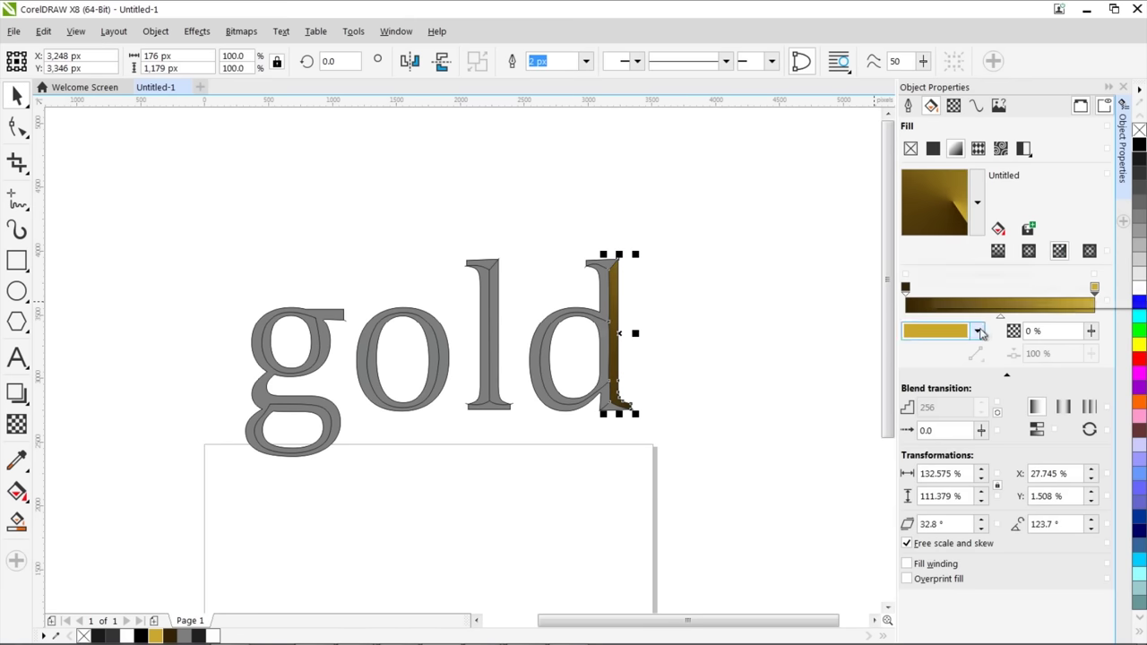
- Add five intermediate color nodes along the conical gradient of the "d" stem facet
double_click(966, 299)
click(1018, 298)
double_click(1018, 298)
double_click(1053, 299)
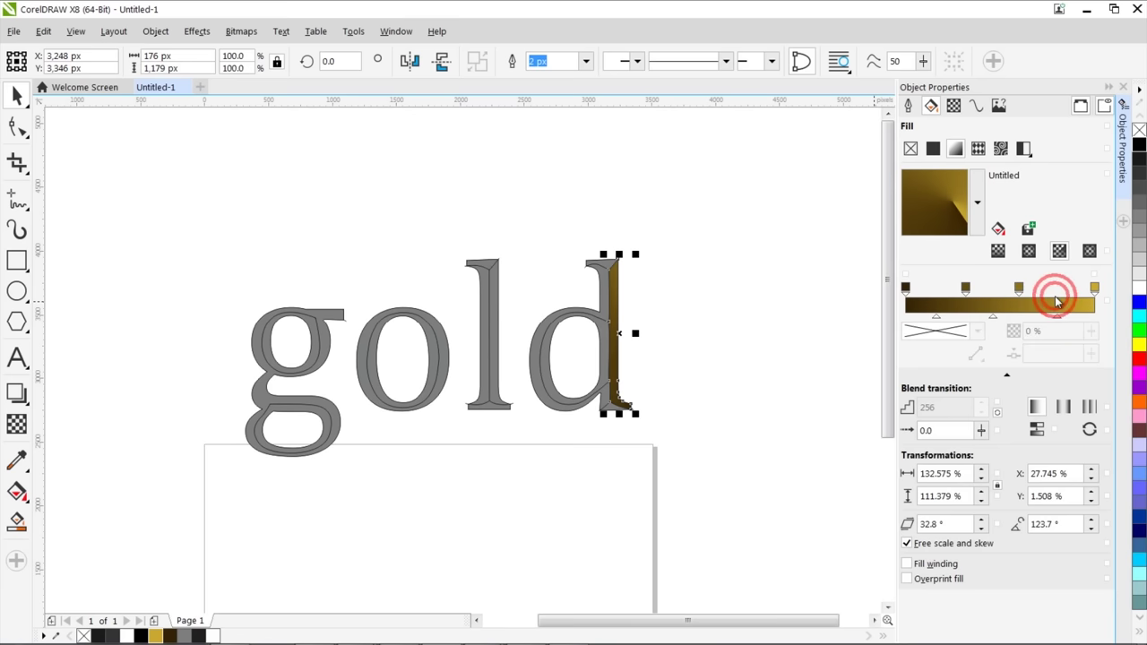
double_click(990, 296)
click(928, 300)
double_click(928, 294)
- Recolor the gradient node at 13% to a bright orange gold
click(978, 331)
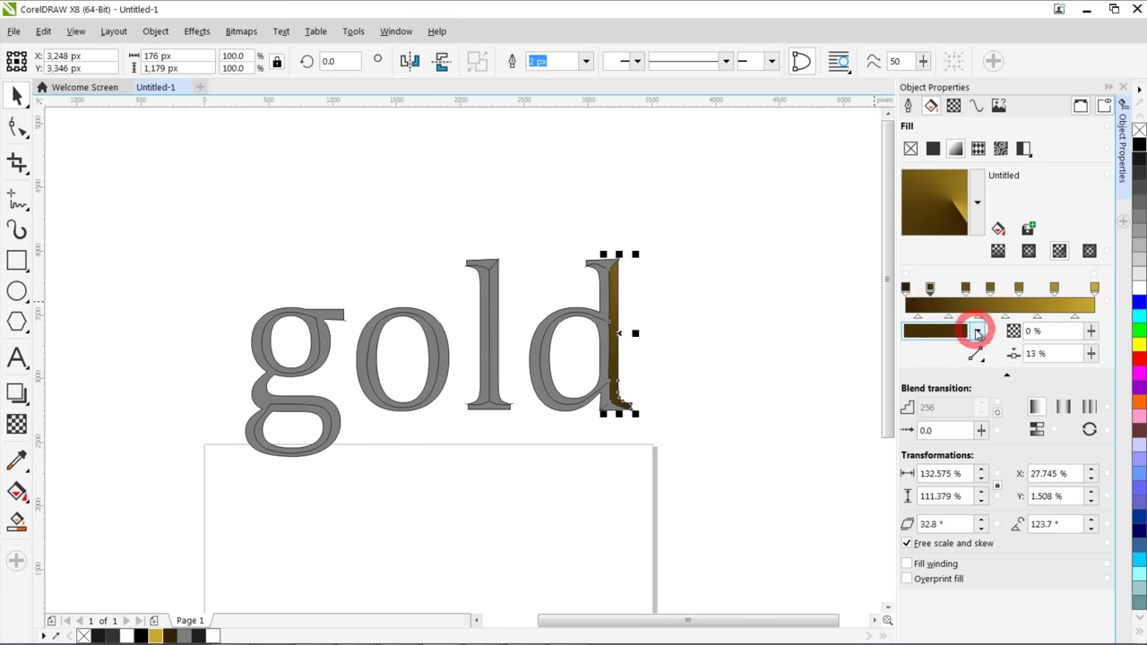
drag(1004, 436, 1007, 427)
click(991, 292)
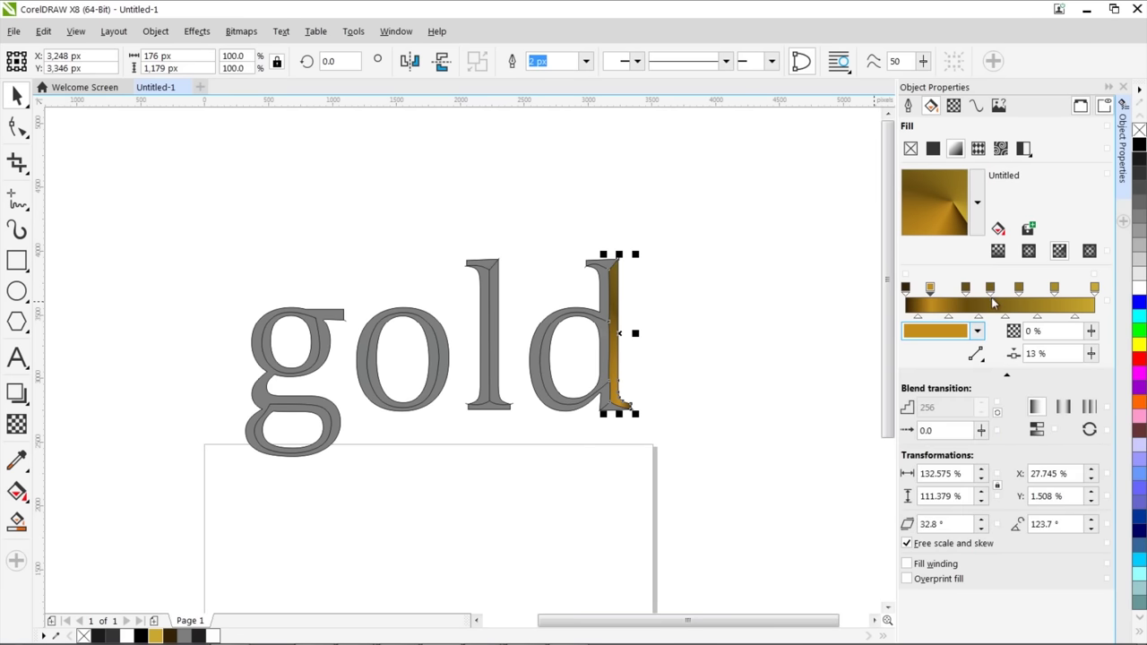
click(979, 332)
drag(1000, 438, 1002, 425)
- Set the middle gradient node to #B58B22 and the node at 79% to #E0B72F
click(991, 292)
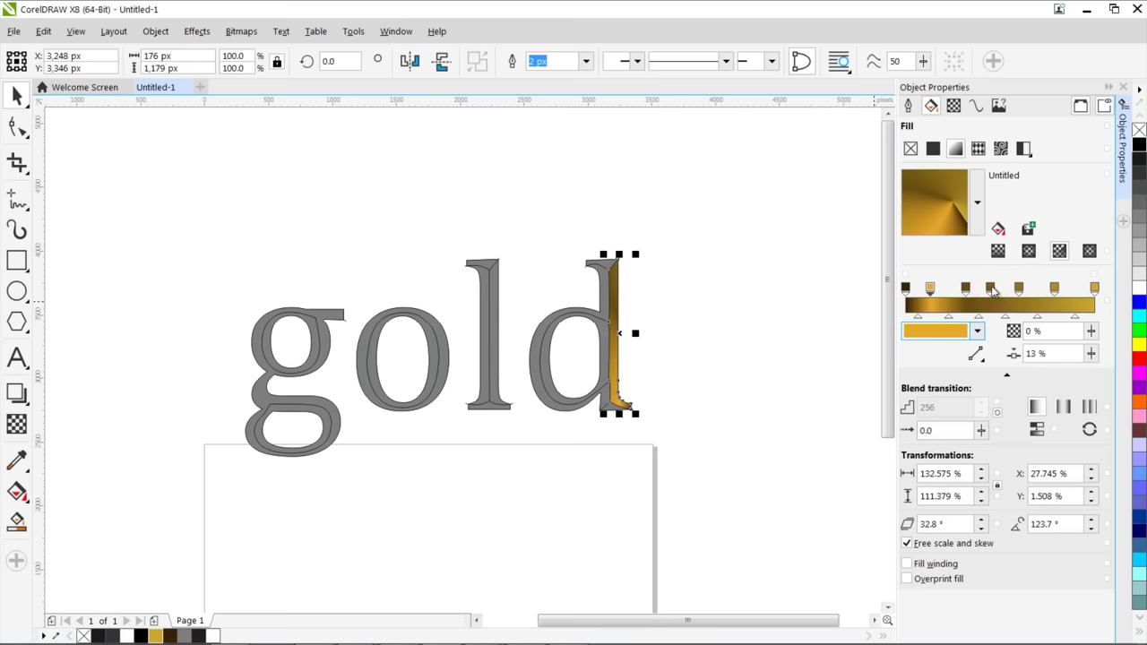
click(978, 332)
click(999, 446)
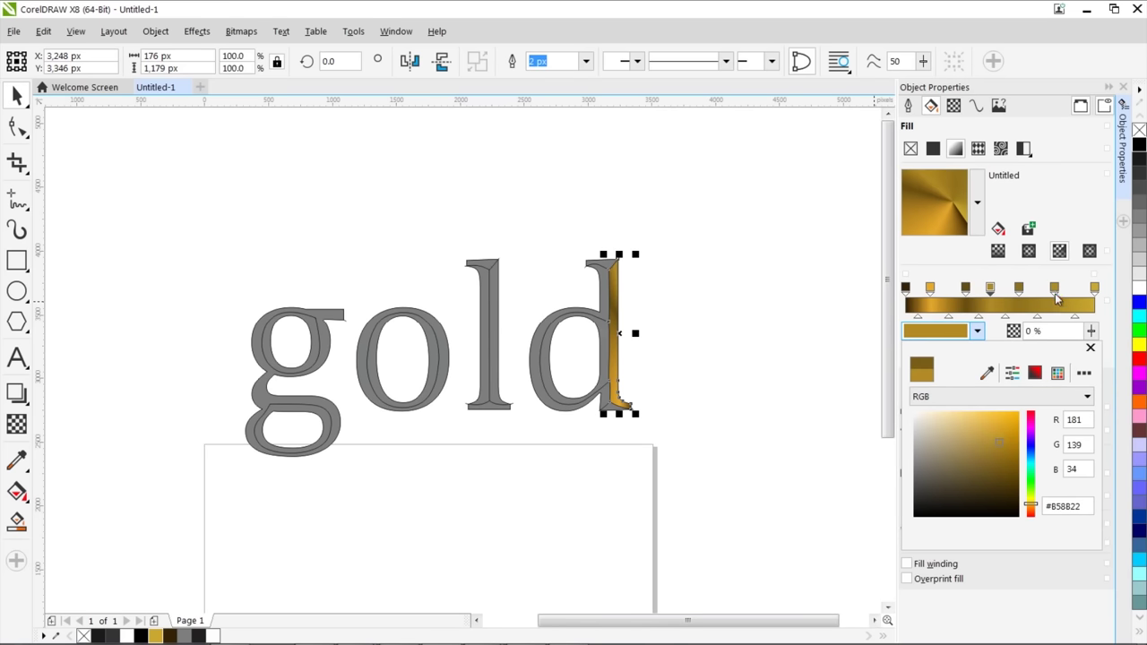
click(1058, 298)
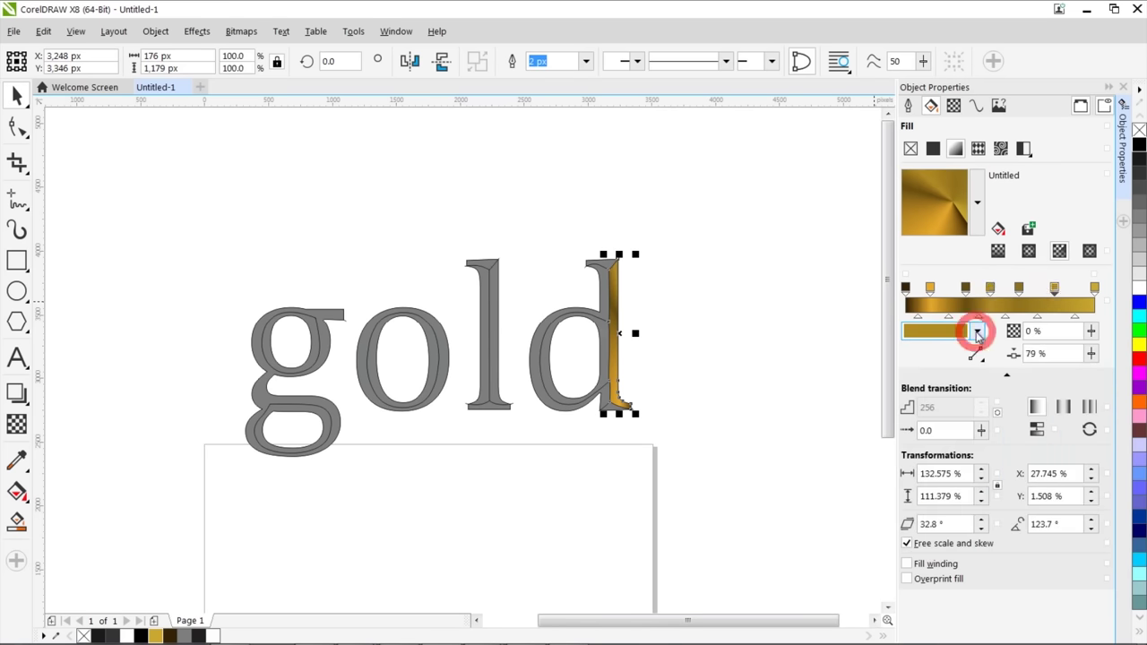
click(978, 332)
click(996, 424)
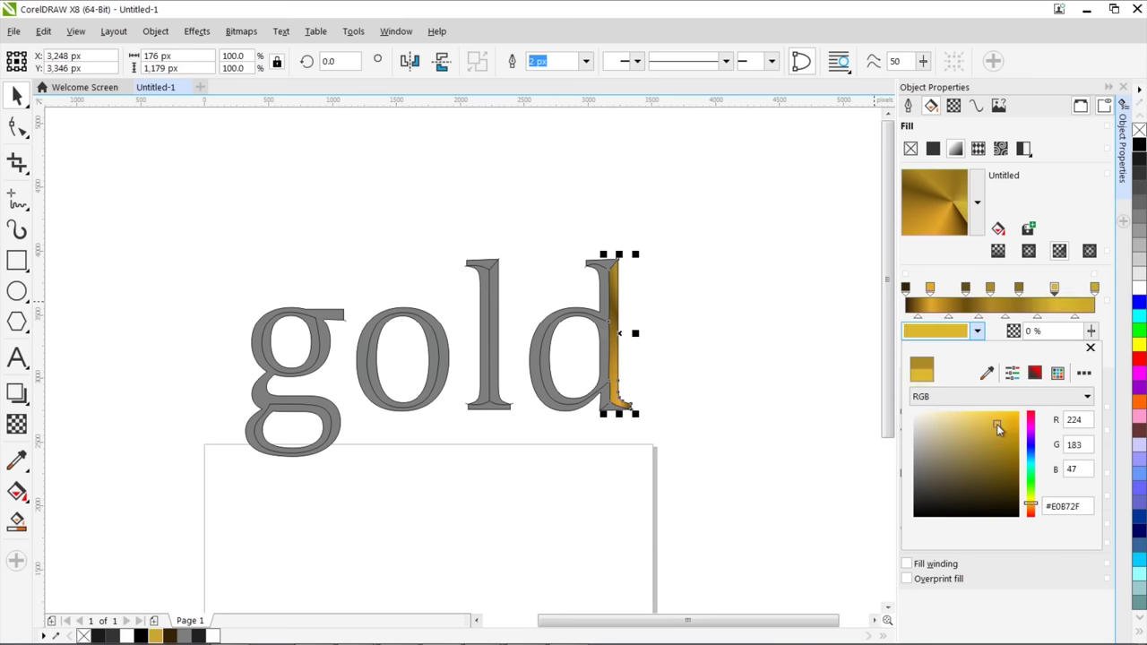
click(623, 331)
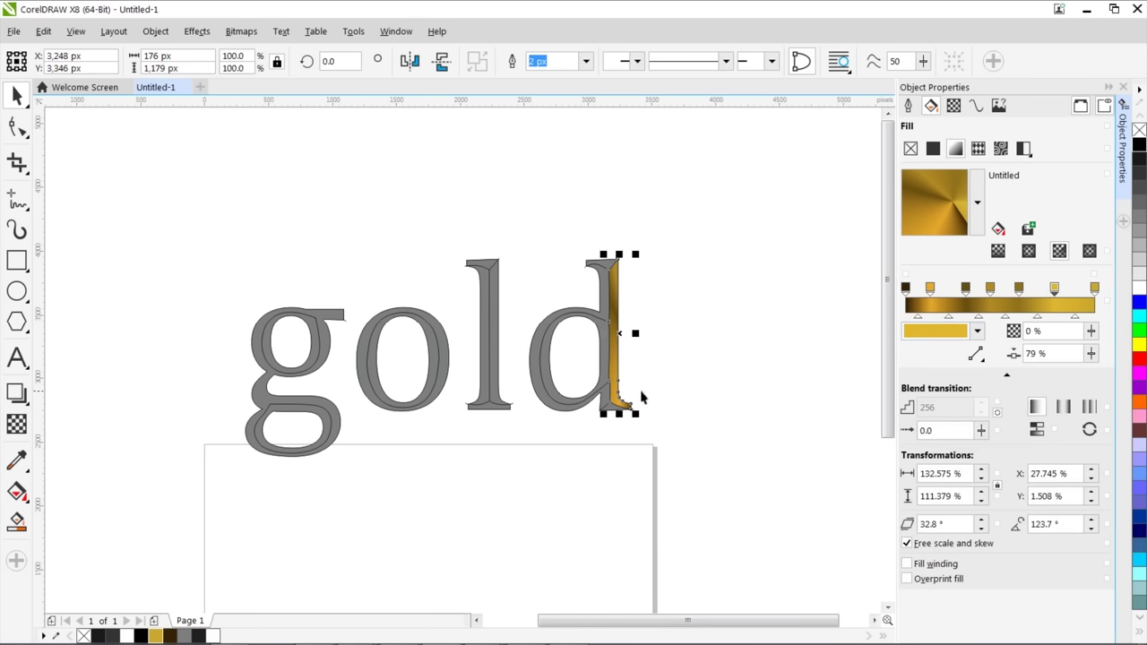
- Rotate and stretch the conical gradient with Interactive Fill into a large ellipse reaching well beyond both sides of the "d" stem
key(g)
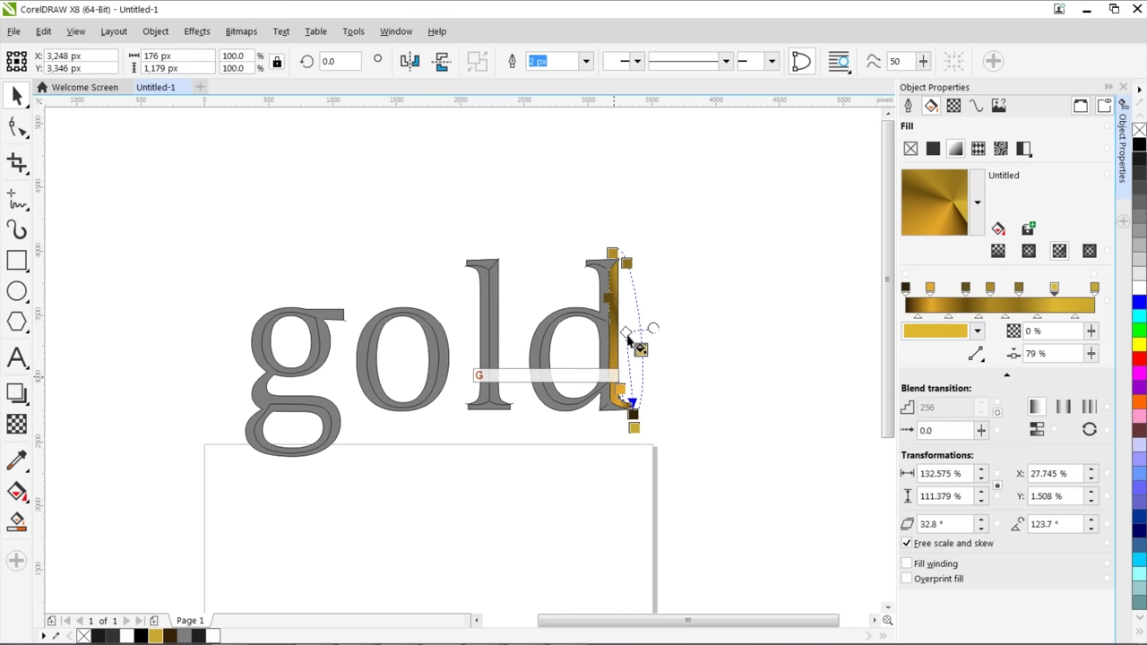
key(g)
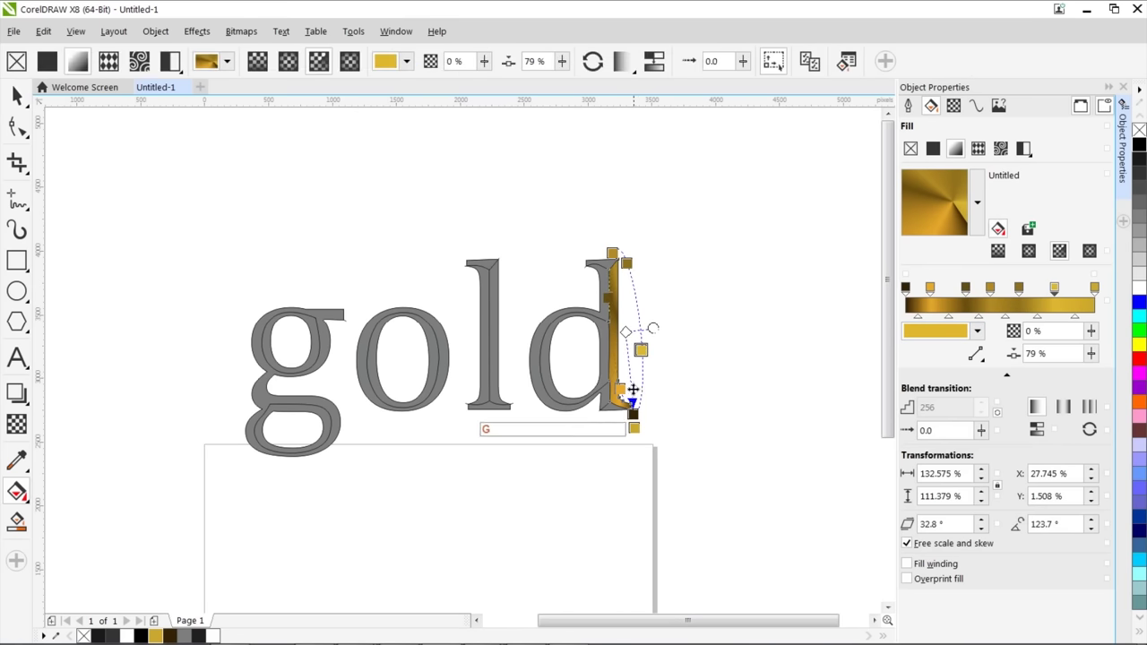
click(602, 298)
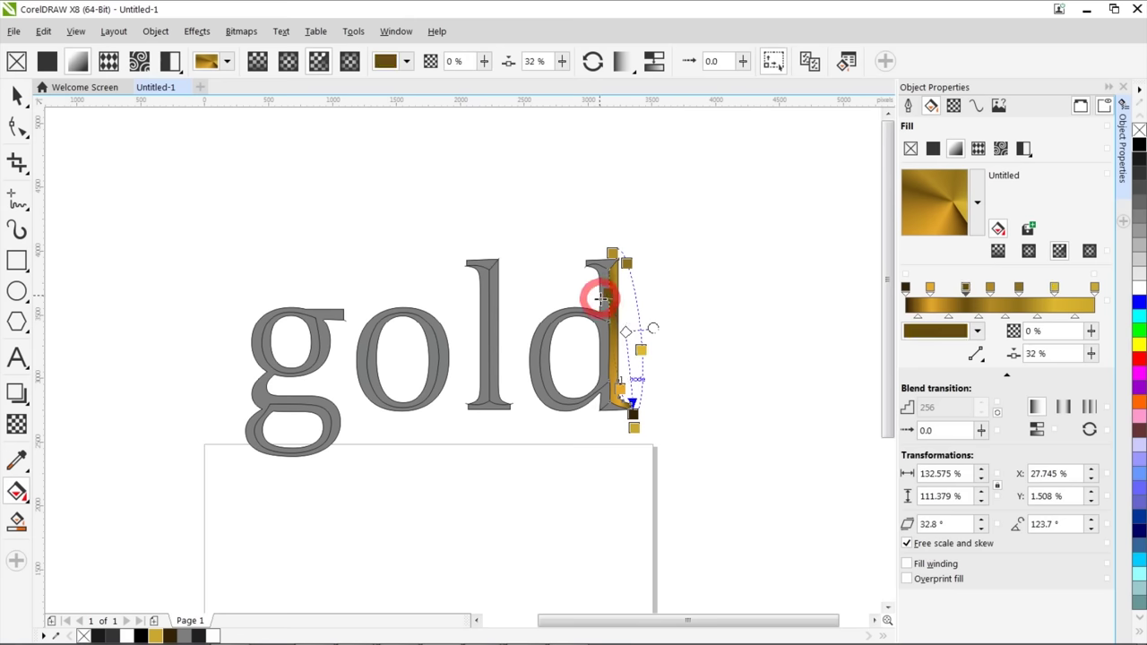
drag(653, 329, 703, 322)
drag(645, 425, 732, 407)
click(573, 366)
- Add a bright gold gradient node at 36% and shift the neighboring dark brown node slightly toward the dark end
double_click(550, 330)
drag(961, 289, 952, 289)
click(972, 289)
click(963, 332)
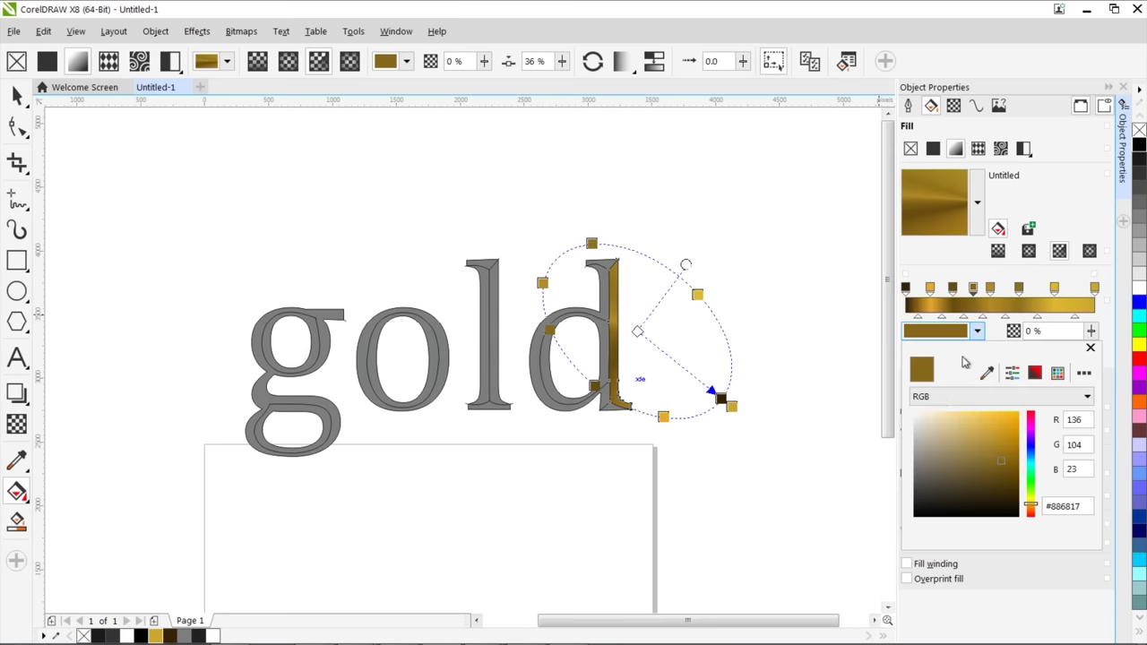
click(994, 429)
click(1019, 289)
- Widen the conical gradient's ellipse and space out its two middle color nodes
click(663, 417)
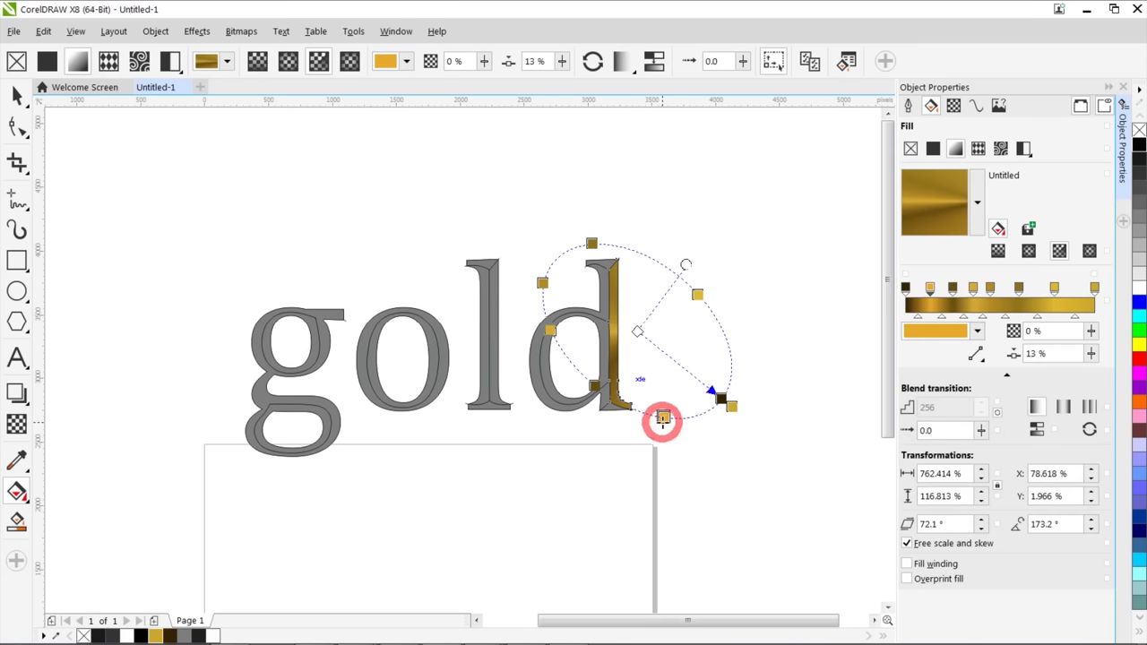
drag(685, 264, 695, 241)
mouse_move(988, 289)
mouse_down()
mouse_move(1000, 289)
mouse_move(979, 289)
mouse_up()
- Set the gradient node at 13% to #F5BE51 and recolor the node at 60% to a lighter gold
click(932, 289)
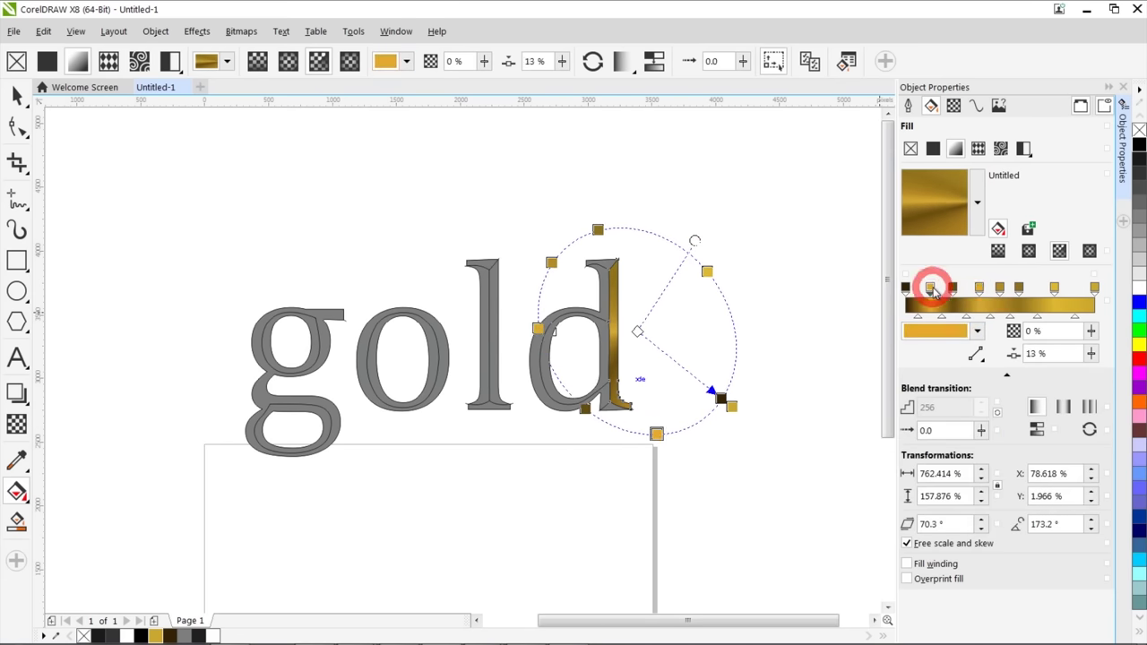
click(977, 331)
click(980, 412)
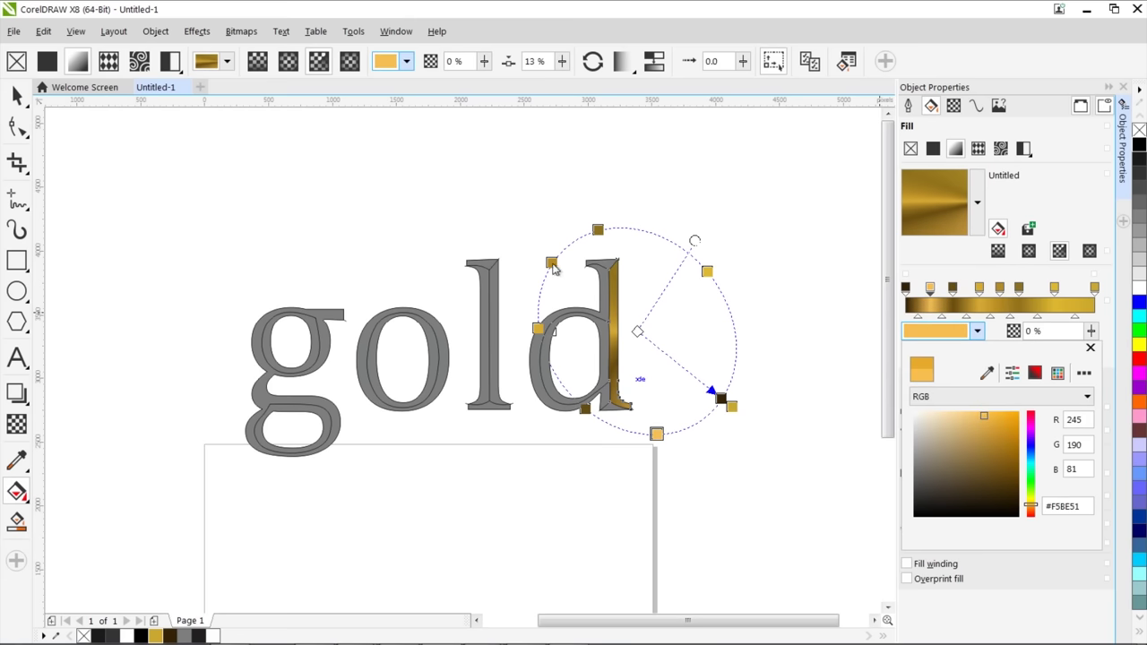
click(598, 230)
click(976, 330)
drag(991, 429, 990, 437)
- Copy the gold conical fill from the outer stem facet to all remaining facets of the "d"
click(16, 94)
click(722, 333)
scroll(722, 332, up, 2)
drag(489, 348, 485, 492)
scroll(394, 420, down, 1)
scroll(462, 361, up, 1)
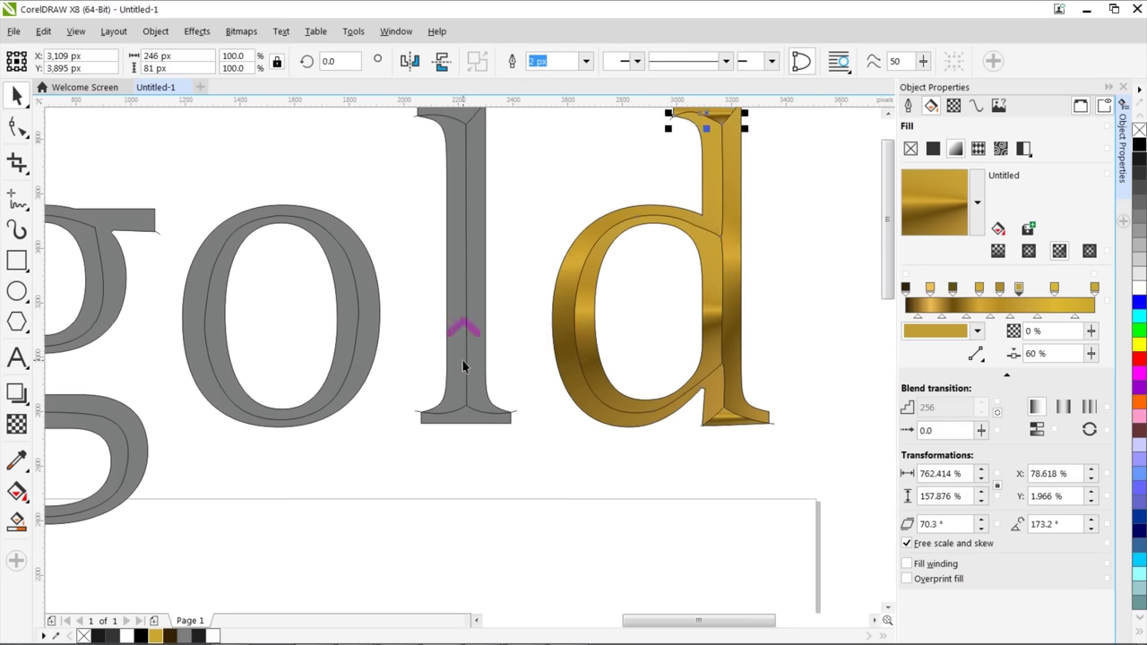
- Copy the gold conical fill to both stem sides, the foot and the top serif of the "l"
shift+click(479, 310)
shift+click(456, 309)
shift+click(467, 413)
scroll(456, 397, up, 2)
shift+click(435, 289)
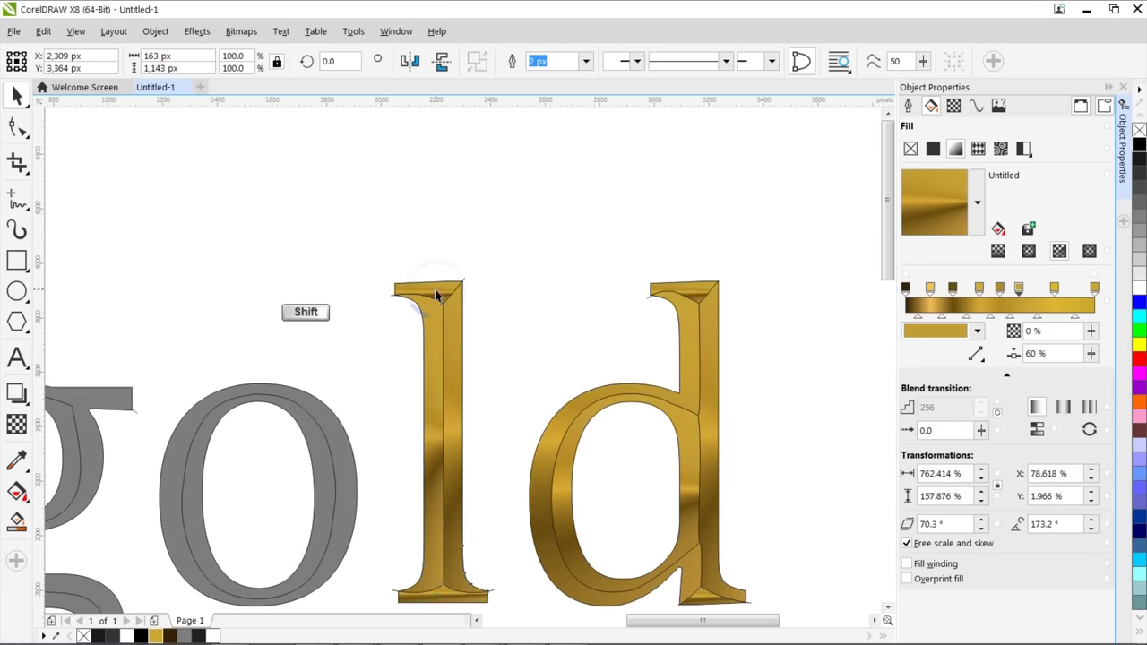
- Copy the gold conical fill to the inner and outer rings of the "o"
scroll(448, 304, down, 2)
shift+click(471, 384)
shift+click(472, 386)
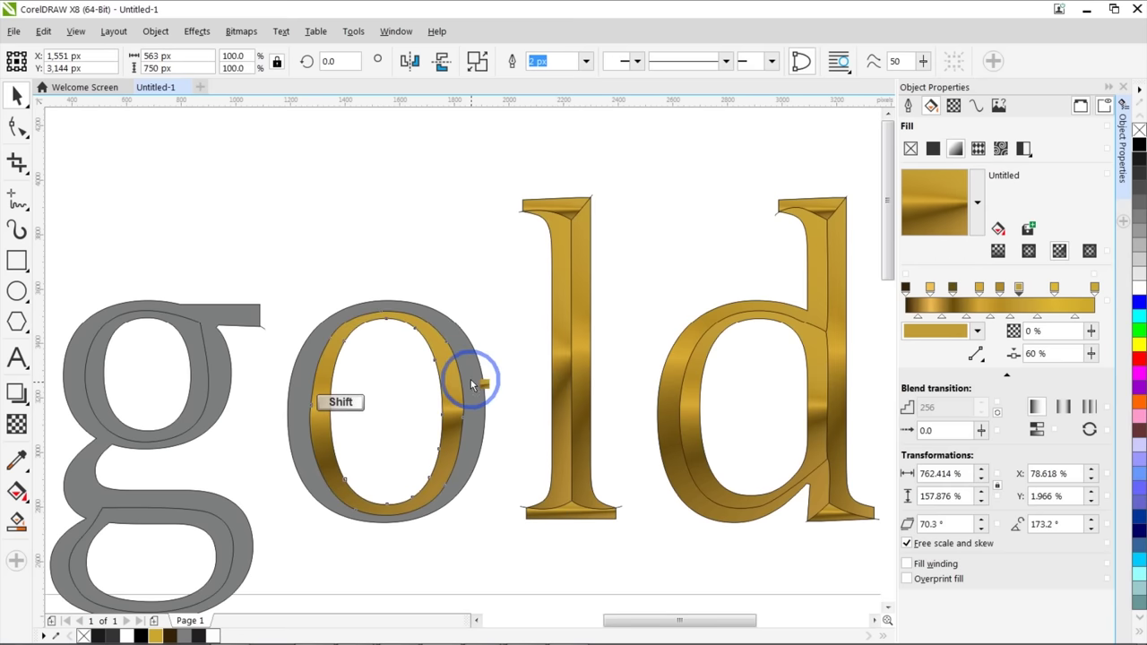
- Copy the gold conical fill to the outer part and both inner bowl areas of the "g"
shift+click(243, 371)
scroll(460, 392, down, 1)
scroll(453, 354, up, 1)
shift+click(452, 354)
shift+click(427, 479)
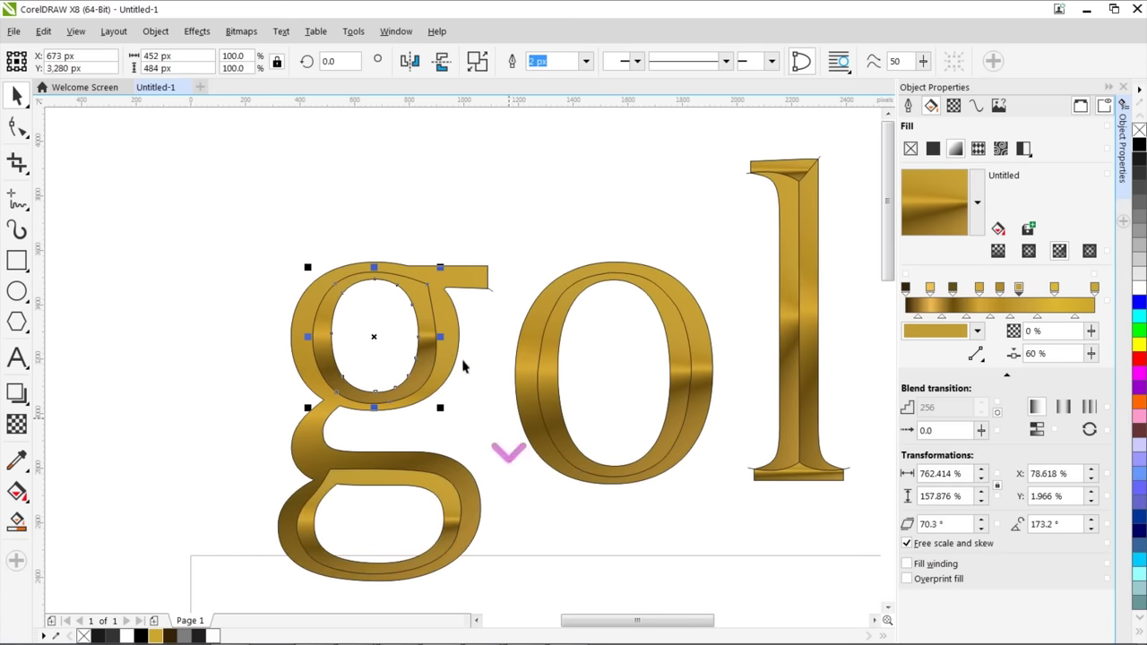
- Widen the conical gradient on the top serif of the "d" into a taller ellipse and shift its centre up
scroll(463, 366, down, 2)
scroll(702, 238, up, 3)
key(g)
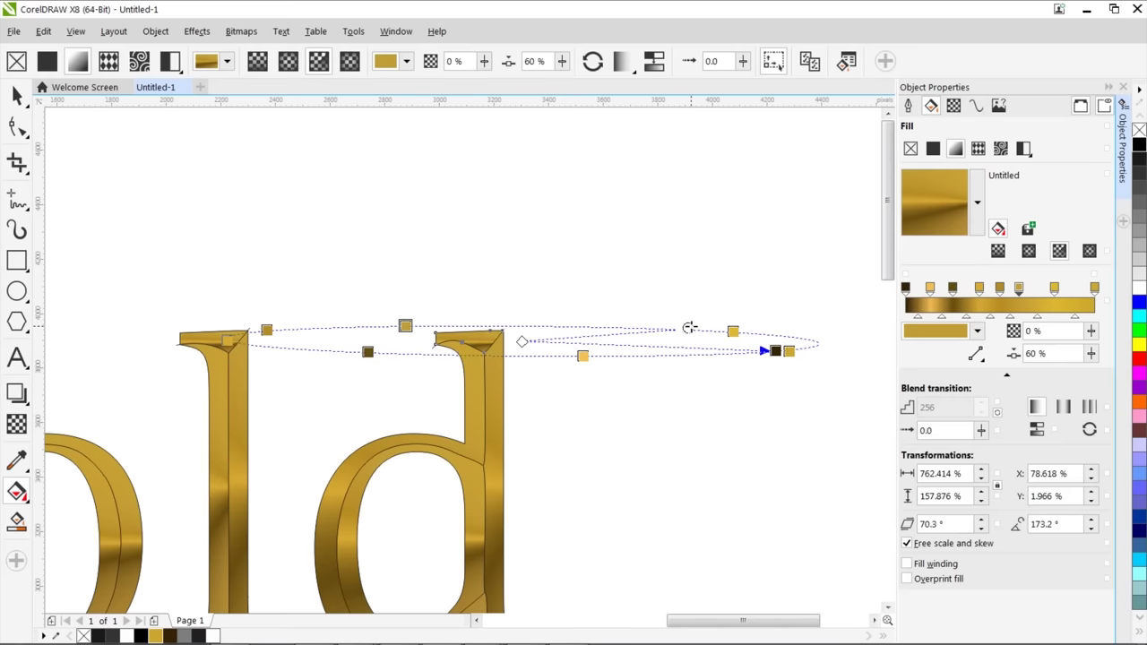
drag(689, 328, 628, 225)
drag(523, 341, 551, 305)
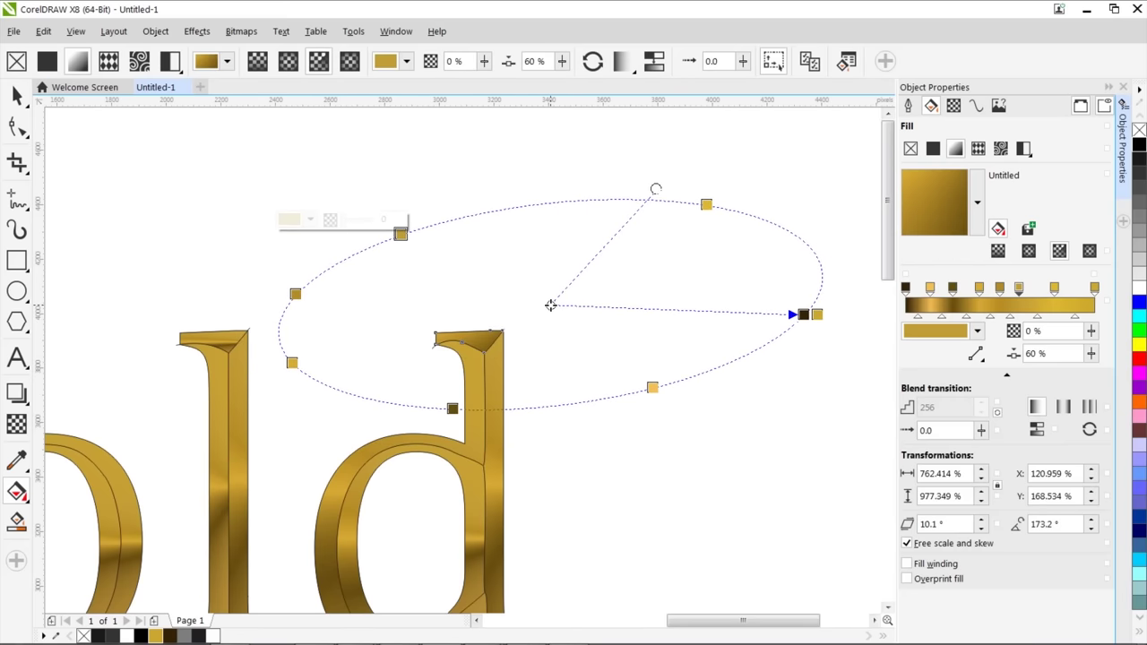
- Reshape the conical gradient on the inner bowl of the "d" into a taller ellipse and reposition its centre and angle
click(463, 502)
scroll(455, 507, down, 1)
scroll(462, 367, up, 1)
scroll(499, 367, down, 1)
drag(666, 310, 529, 197)
drag(771, 411, 677, 401)
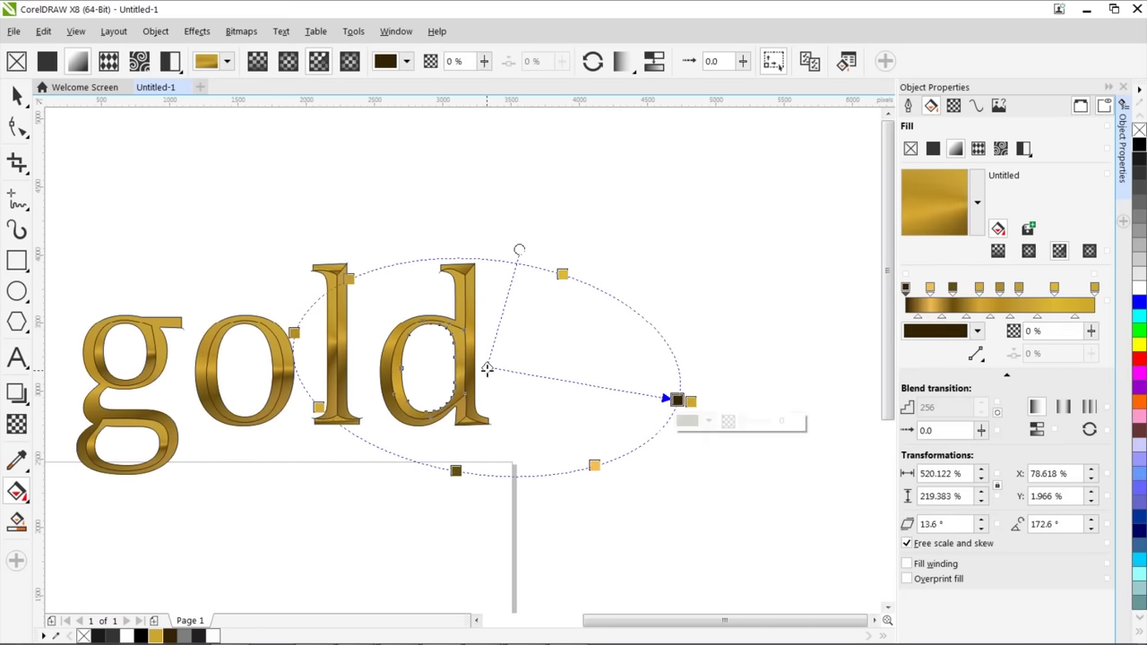
drag(487, 368, 435, 366)
drag(625, 398, 579, 423)
drag(453, 376, 508, 379)
- Reshape and reposition the conical gradients on the inner and outer rings of the "o"
click(273, 362)
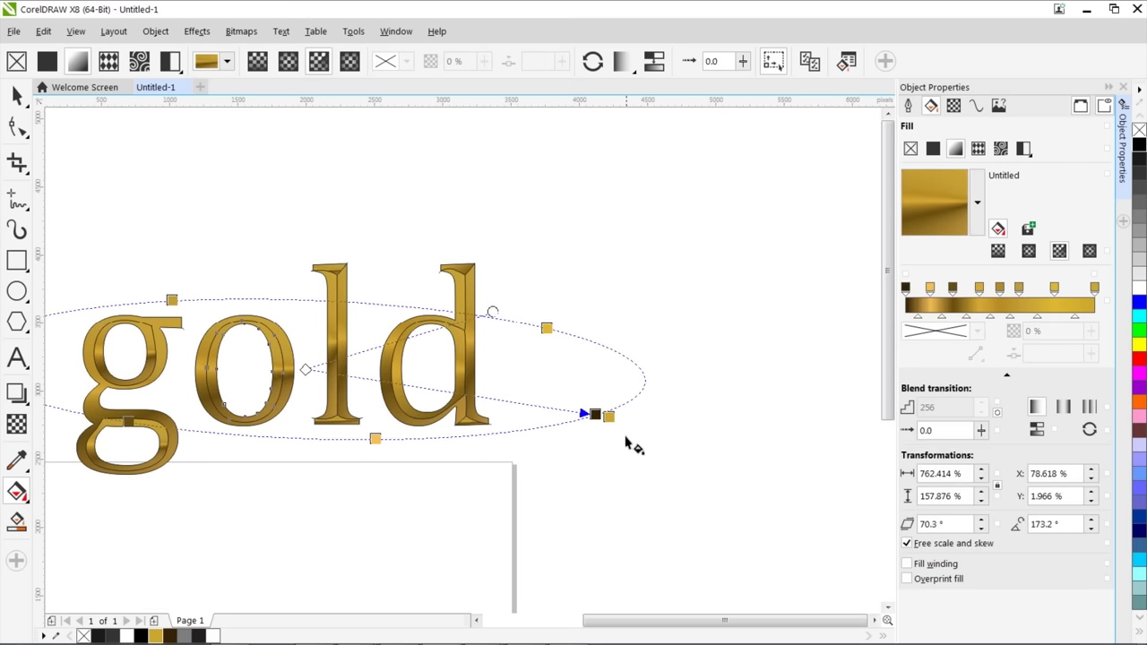
drag(493, 313, 403, 186)
click(288, 382)
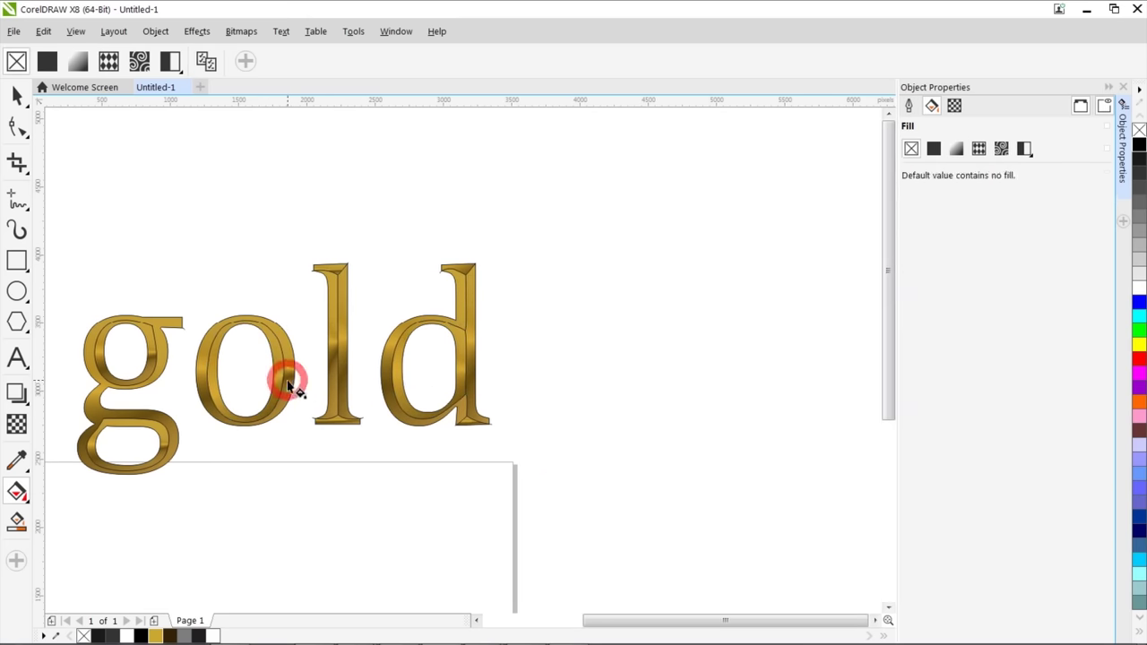
drag(559, 306, 151, 339)
drag(328, 313, 304, 255)
- Open up the flattened conical gradient on the outer part of the "g" and adjust its angle and extent
click(170, 321)
drag(462, 305, 281, 192)
click(608, 463)
click(595, 464)
drag(594, 463, 478, 435)
- Reshape the conical gradients on the top serif and the stem of the "l" so their highlights differ
click(337, 270)
drag(446, 263, 363, 186)
drag(356, 267, 433, 249)
click(345, 353)
click(335, 346)
drag(345, 341, 310, 343)
drag(403, 410, 306, 458)
click(283, 493)
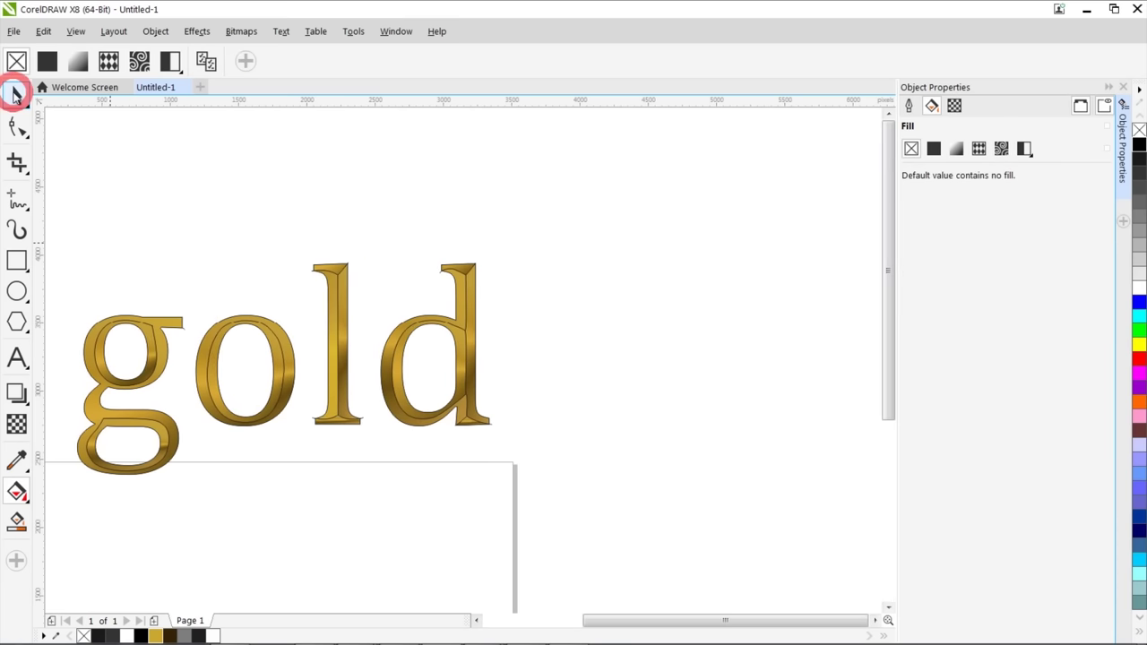
- Remove the outlines from all facets of the word "gold"
click(14, 94)
scroll(246, 231, down, 1)
scroll(475, 430, up, 1)
drag(236, 209, 737, 509)
right_click(1138, 132)
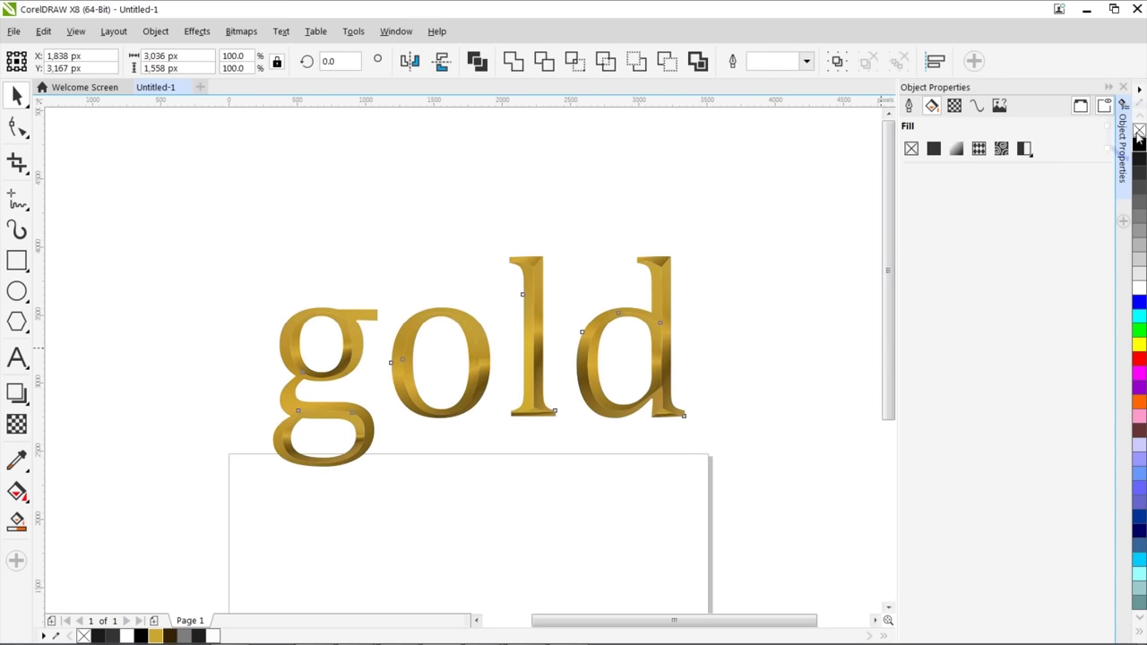
click(502, 185)
- Delete the surplus nodes on the outer part of the "g" at the inner corner below its ear
scroll(342, 340, up, 2)
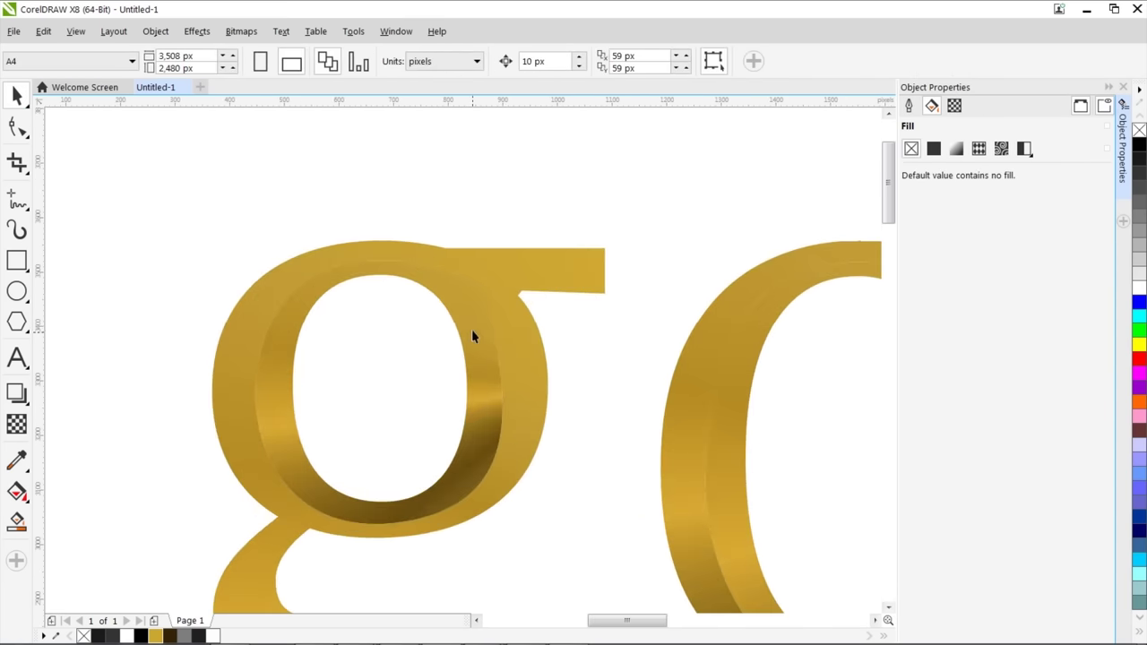
click(471, 331)
click(17, 126)
scroll(484, 318, up, 2)
click(505, 301)
key(ctrl+z)
click(497, 319)
double_click(515, 340)
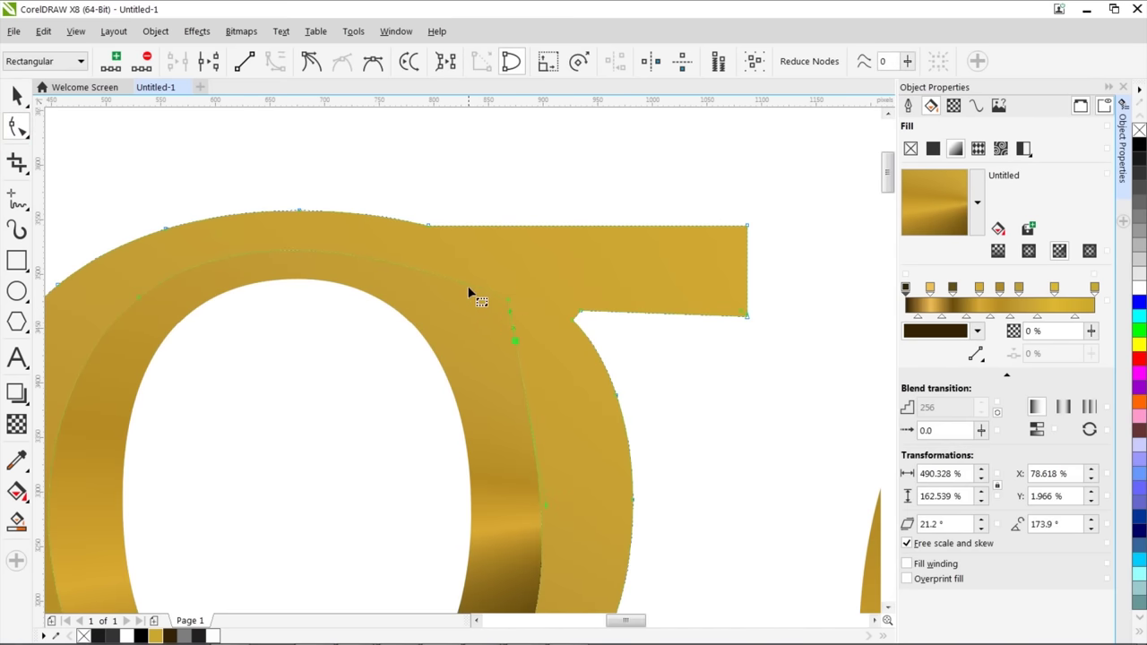
double_click(470, 284)
double_click(508, 301)
- Refine the nodes beside the upper bowl of the "g" to close the gap between its outer part and inner ring
scroll(546, 337, down, 1)
click(458, 363)
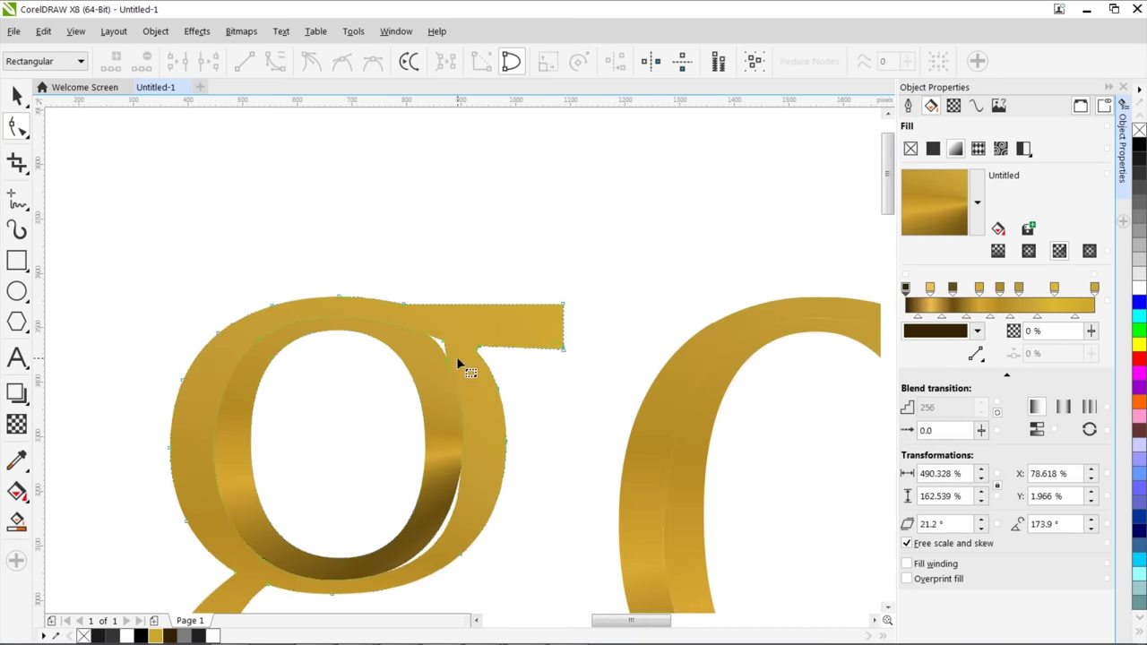
scroll(458, 361, up, 1)
double_click(435, 323)
scroll(430, 380, down, 1)
scroll(475, 373, up, 1)
click(459, 361)
scroll(464, 365, down, 3)
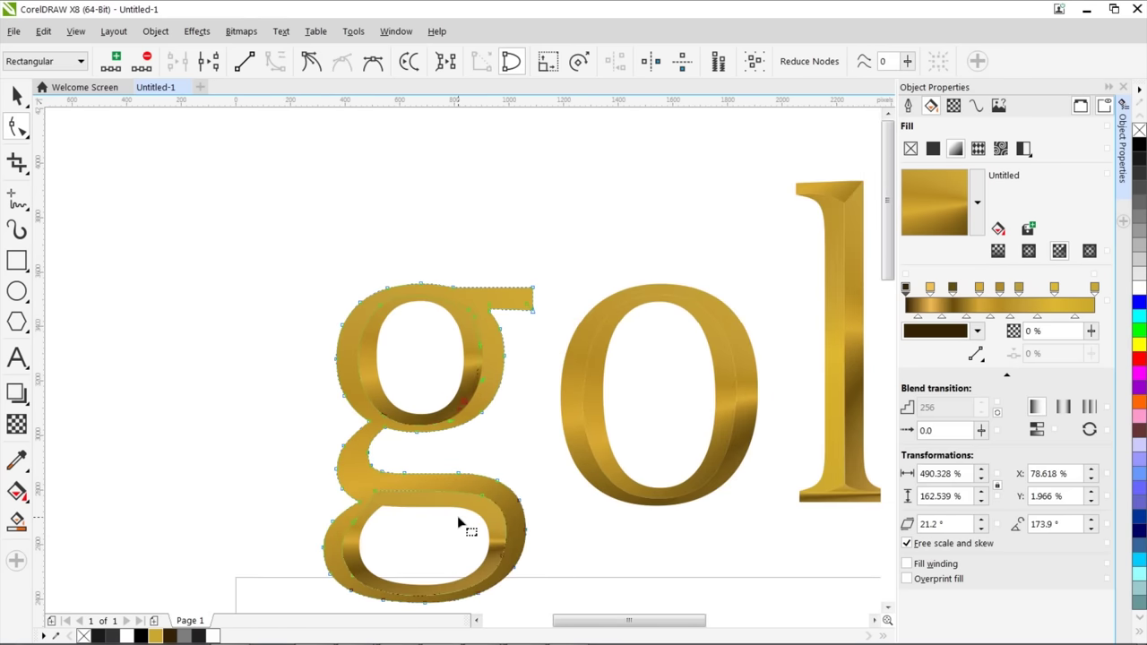
- Stretch the conical gradient on the lower inner bowl of the "g" into a taller ellipse
scroll(462, 518, up, 1)
click(16, 95)
click(459, 329)
scroll(466, 369, down, 1)
key(g)
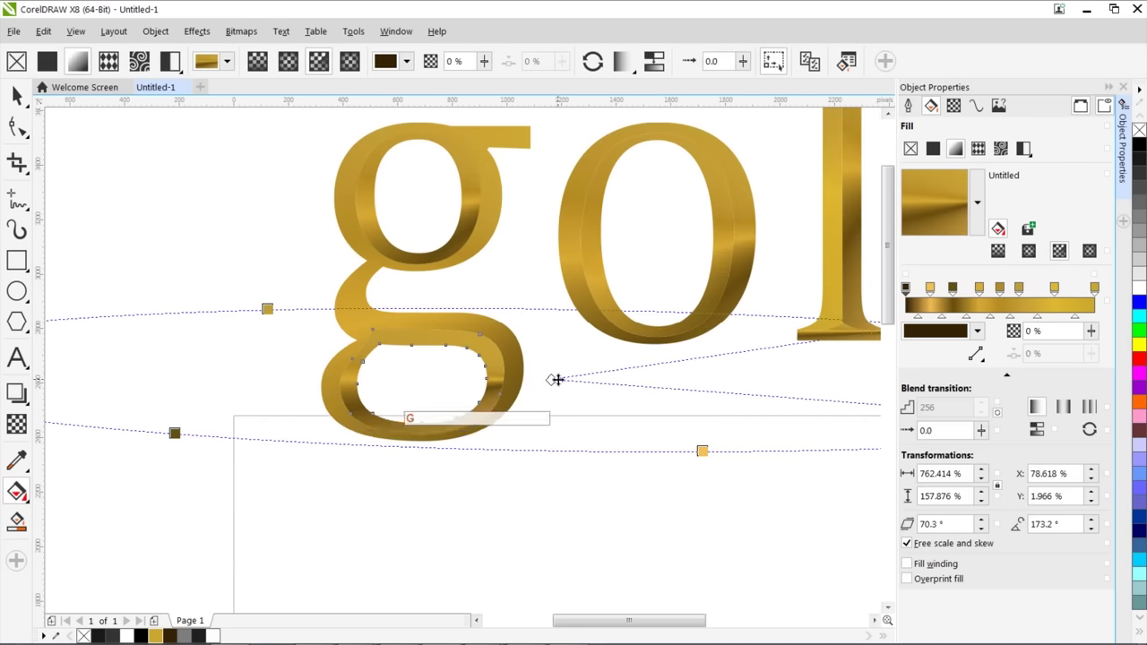
scroll(557, 379, down, 2)
drag(660, 328, 530, 205)
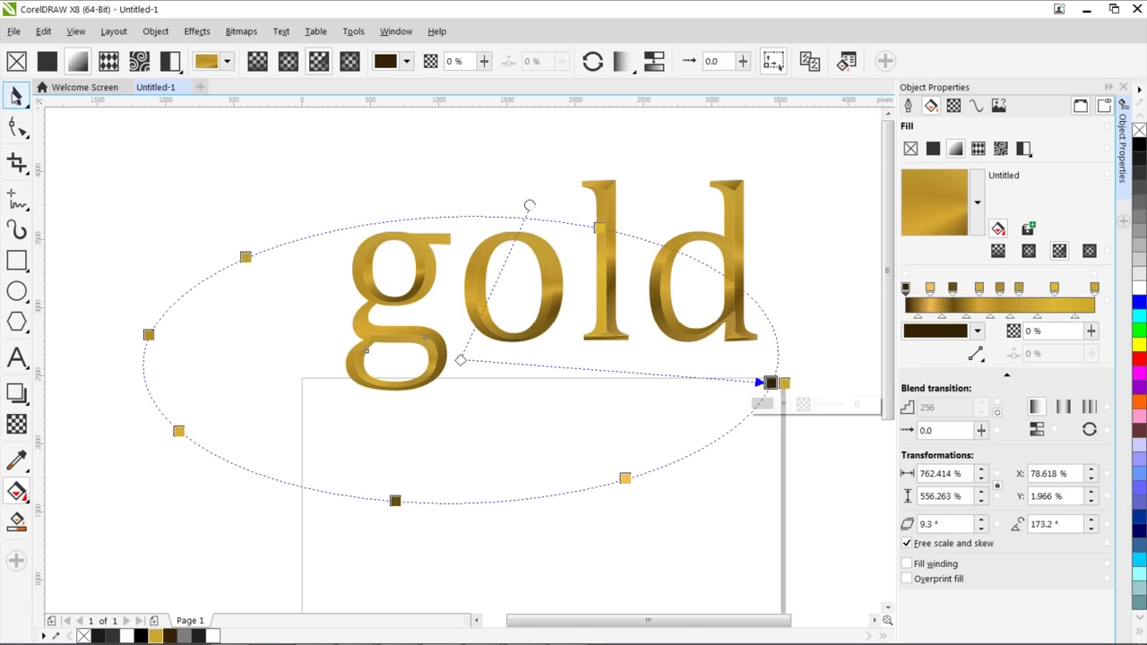
key(space)
- Enlarge the lower inner bowl of the "g" to 102.6% and slightly enlarge the inner ring of the "o" to cover the seams
scroll(404, 327, up, 3)
click(436, 305)
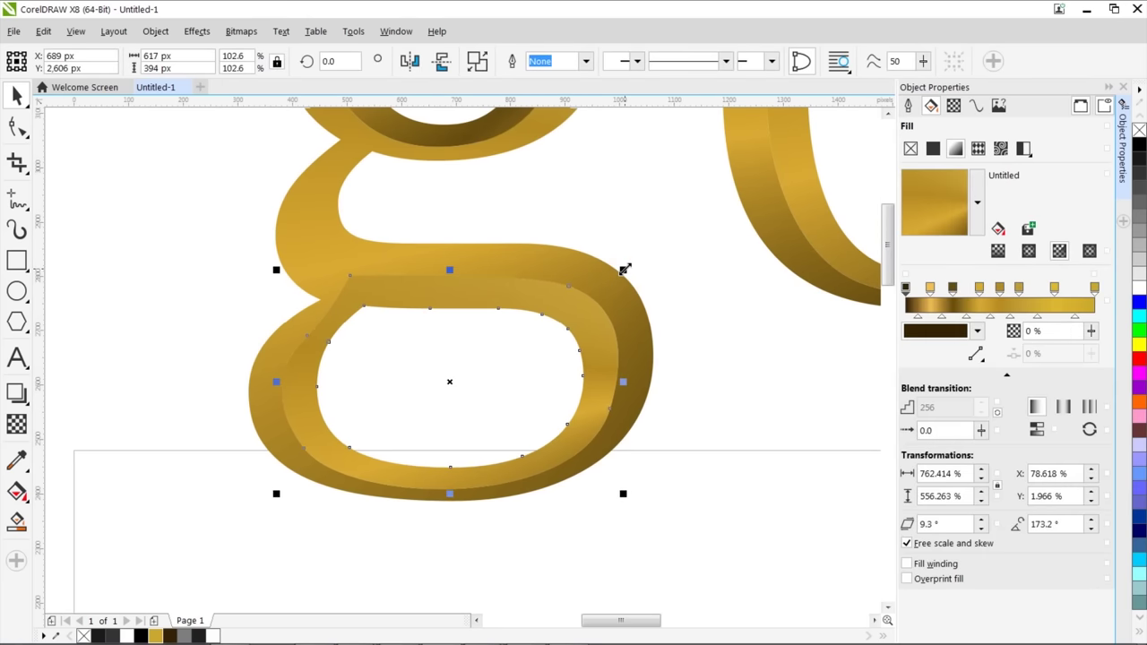
scroll(614, 250, down, 3)
scroll(514, 271, up, 3)
click(461, 329)
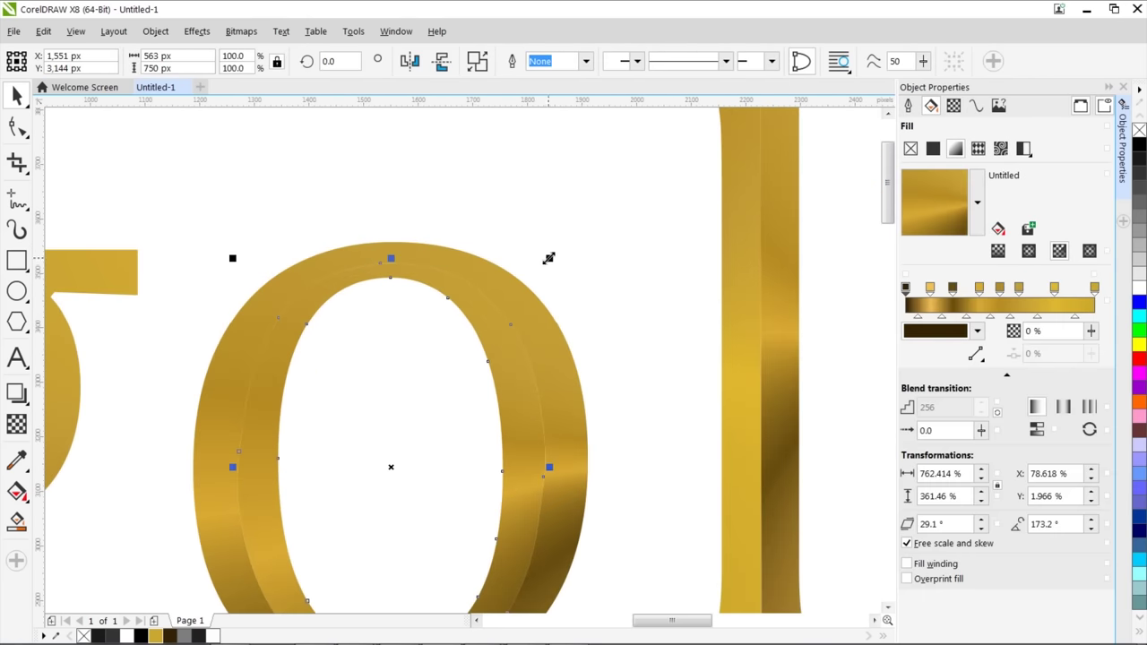
click(597, 374)
scroll(529, 356, down, 3)
scroll(463, 365, up, 3)
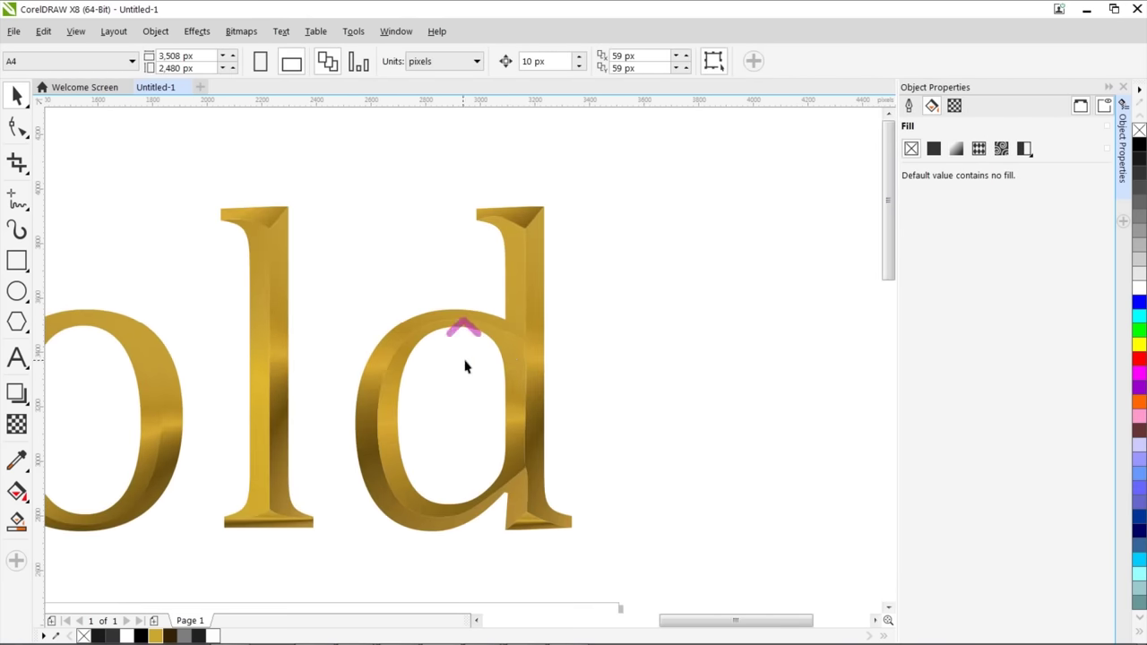
- Slightly enlarge the inner facets of the "d" to cover the seams between them
click(512, 346)
scroll(497, 305, up, 3)
click(566, 305)
click(455, 275)
click(552, 287)
scroll(464, 364, down, 1)
scroll(460, 521, up, 1)
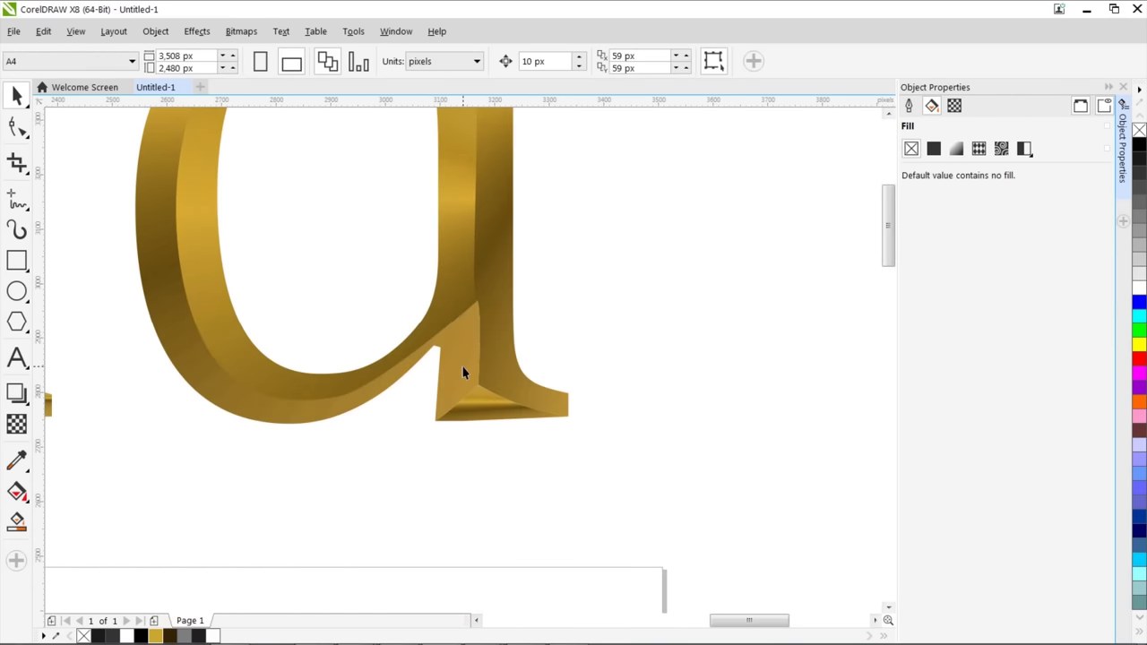
- Stretch the conical gradient on the inner foot facet of the "d" into a taller ellipse
click(460, 367)
scroll(538, 395, down, 2)
key(g)
drag(686, 335, 568, 231)
click(16, 95)
click(144, 138)
- Close the object properties and group all facets of the word "gold"
scroll(179, 159, down, 1)
scroll(413, 377, down, 1)
scroll(468, 367, up, 1)
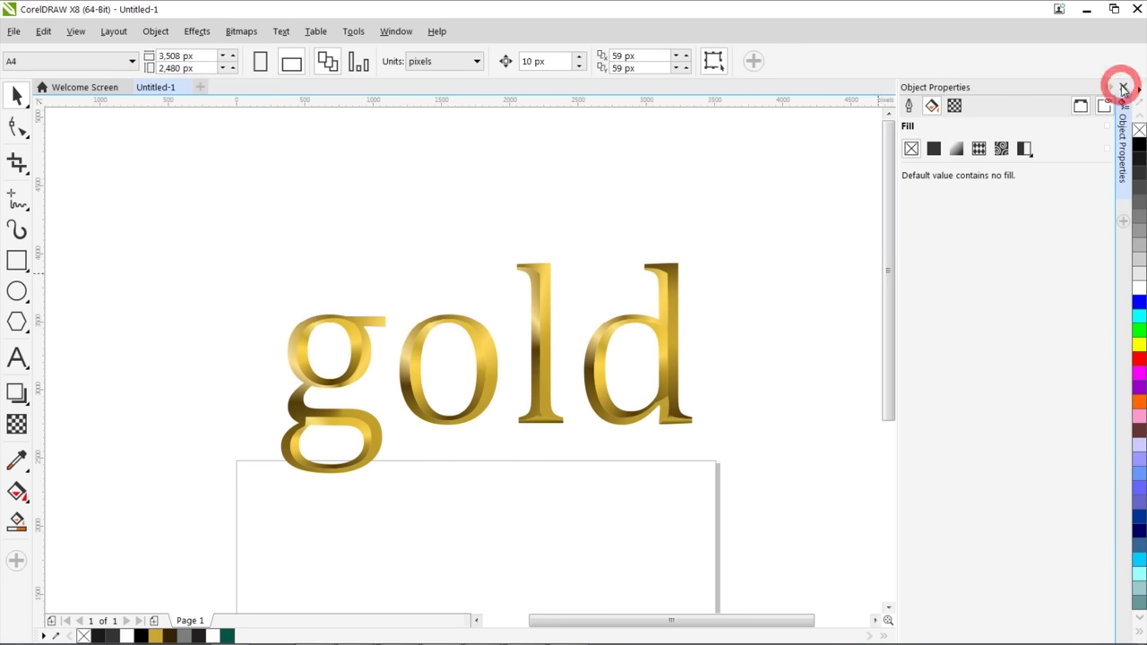
click(1122, 86)
drag(297, 239, 932, 513)
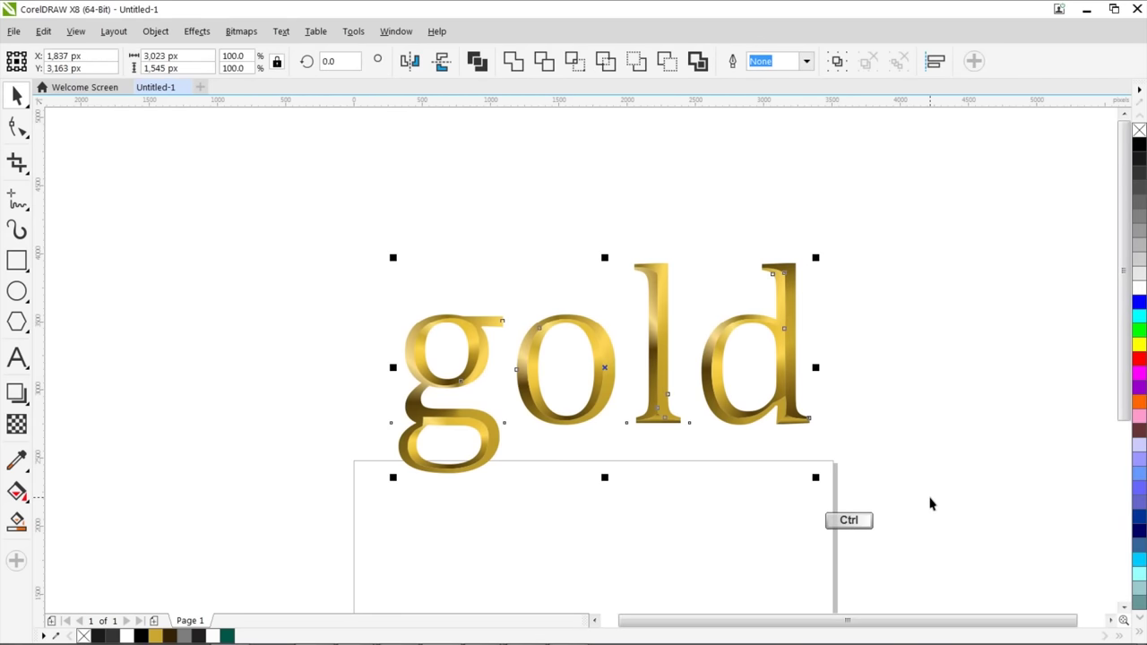
key(ctrl+g)
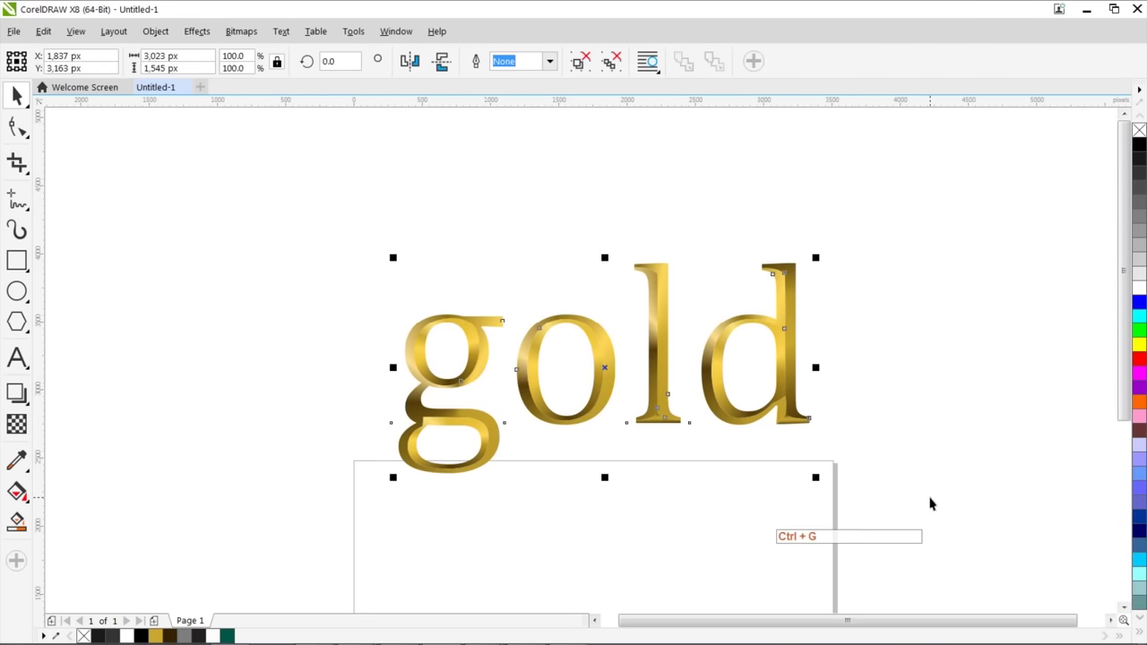
- Draw a background rectangle about 4,855 by 2,920 px around the text, fill it dark green and send it behind the lettering
click(16, 260)
mouse_move(278, 154)
mouse_down()
mouse_move(950, 555)
mouse_move(940, 551)
mouse_up()
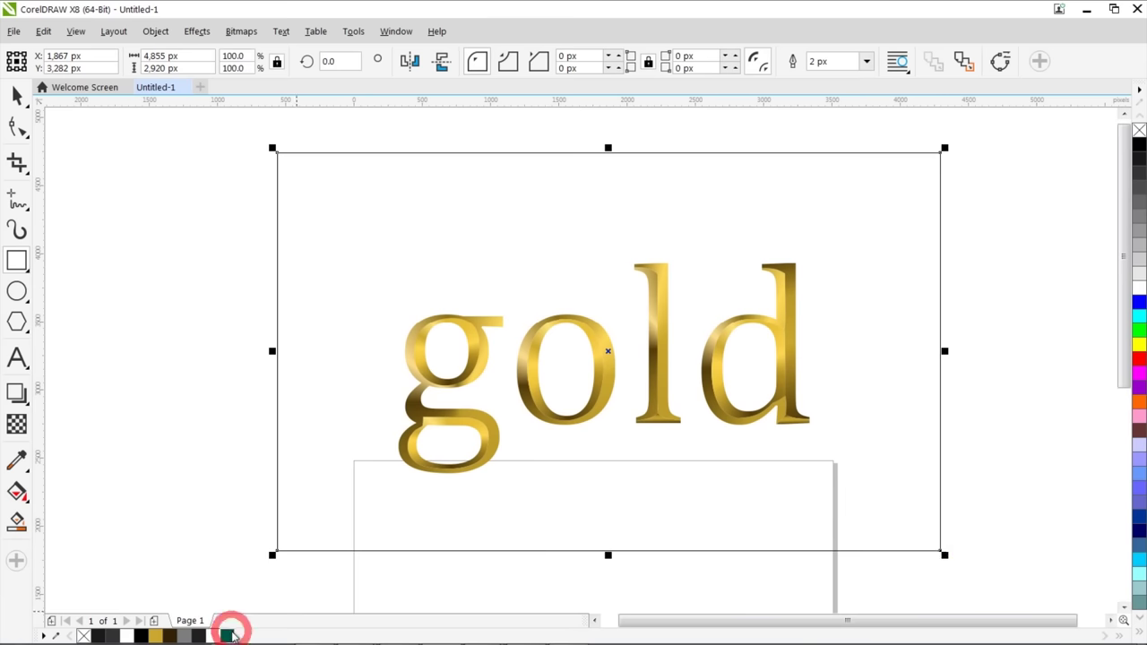
click(228, 635)
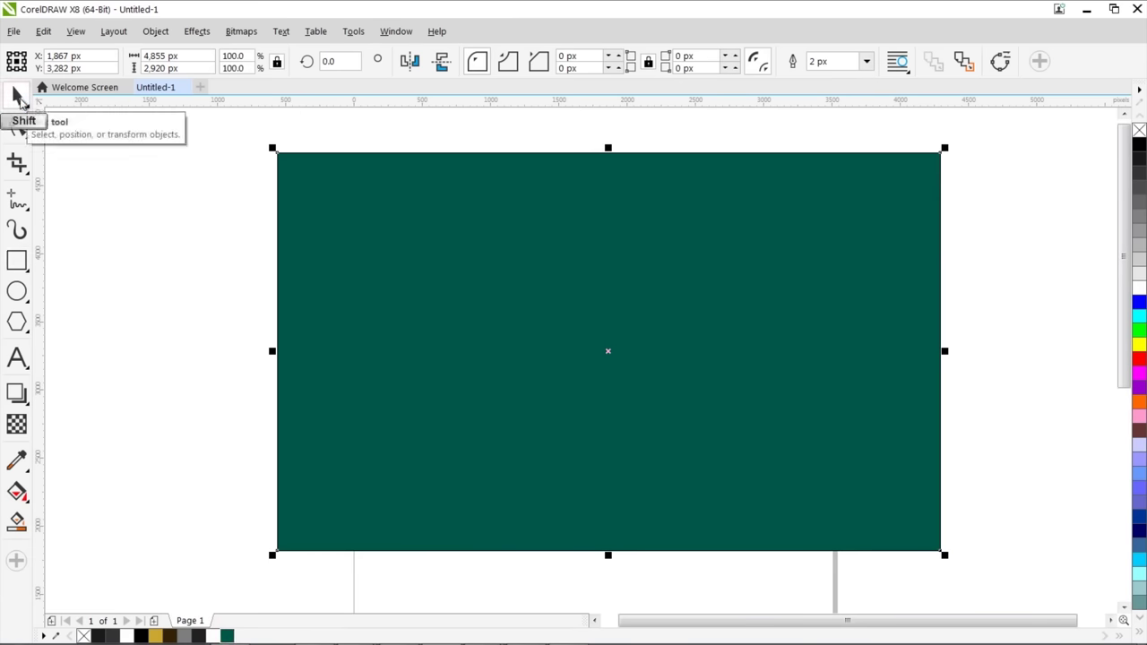
key(shift+Page_Down)
click(197, 197)
drag(811, 510, 813, 511)
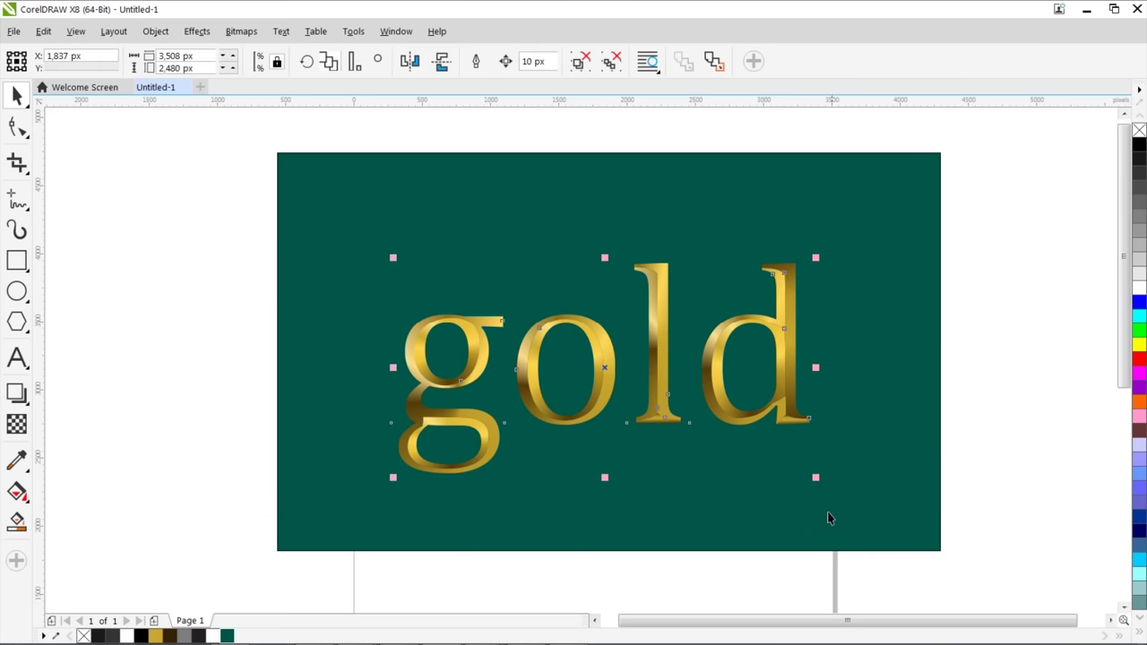
- Add a drop shadow to the "gold" group, cast straight down at 270° with only a soft spread around the letters
click(16, 393)
drag(640, 272, 640, 445)
drag(617, 489, 603, 480)
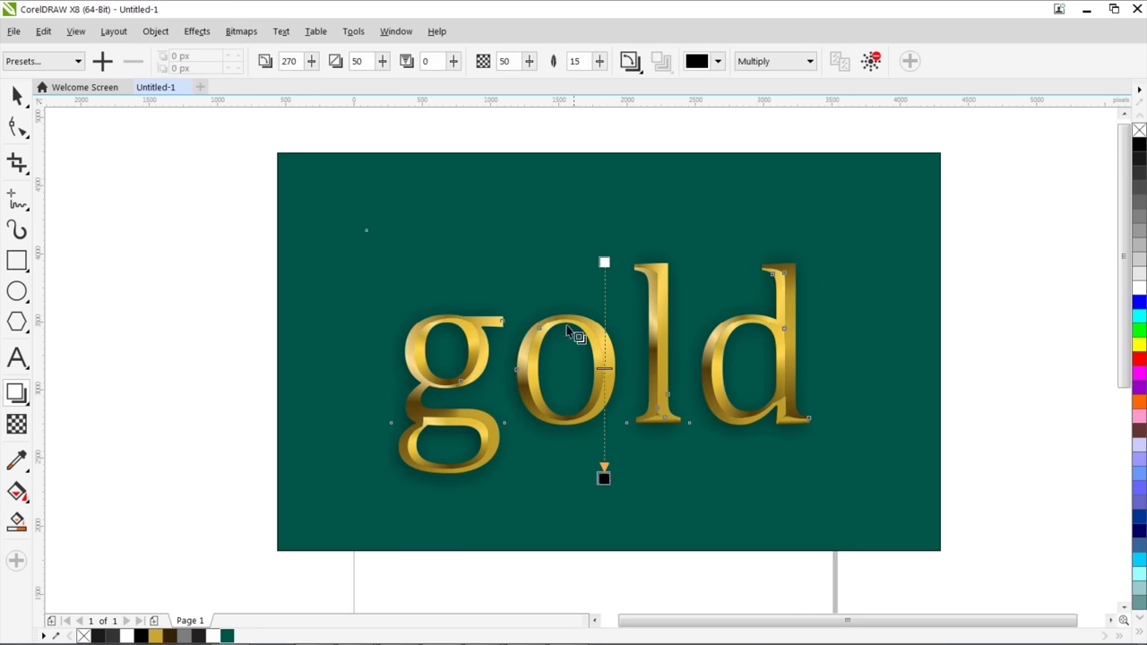
- Try a drop shadow feathering of 20, and settle on 10
drag(578, 60, 557, 62)
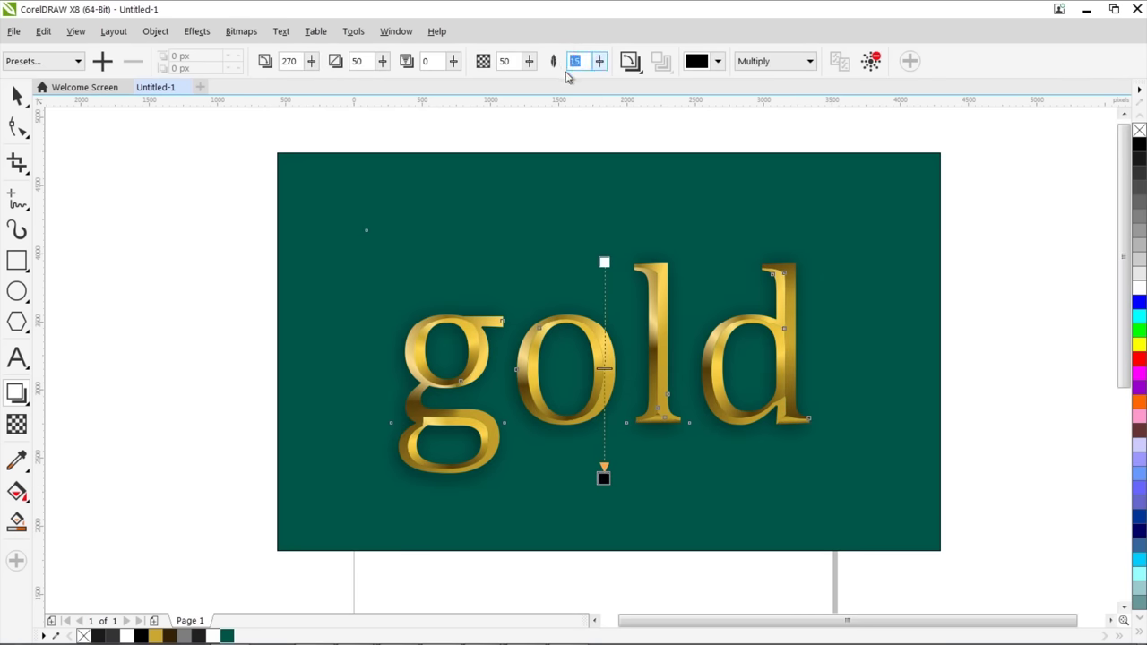
text(20)
key(Return)
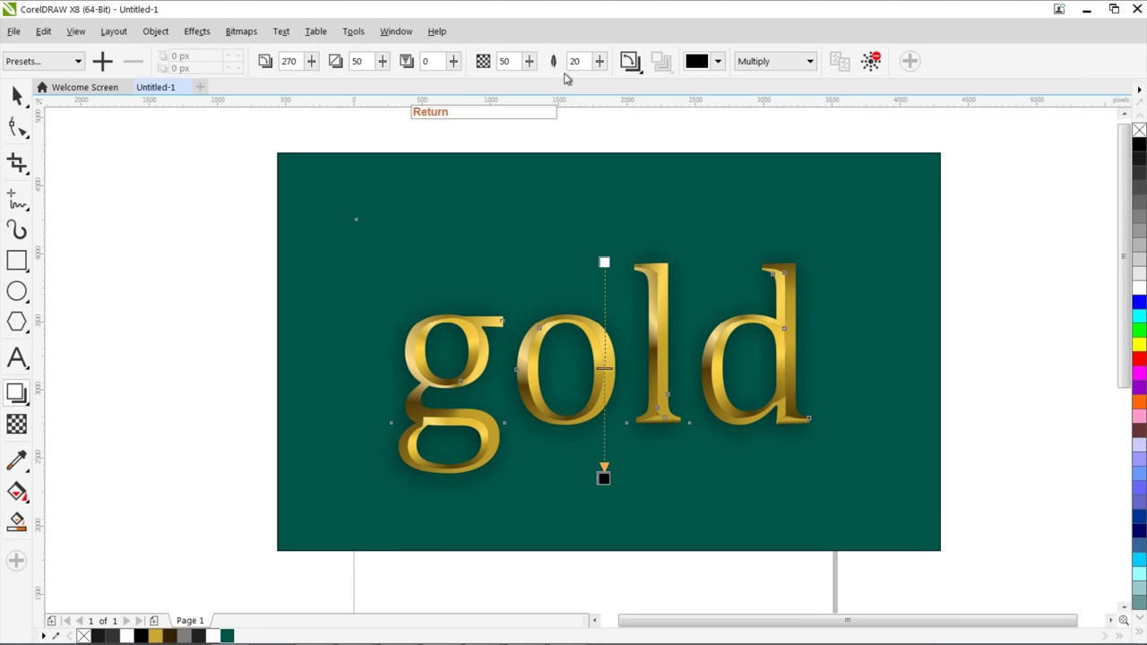
click(578, 61)
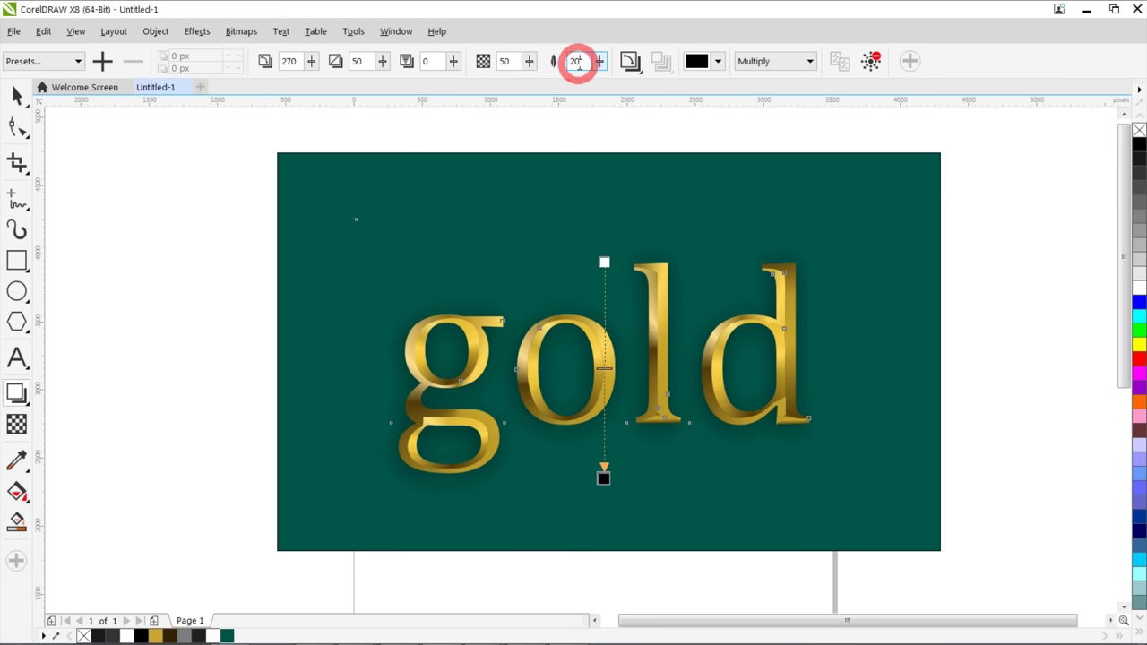
text(10)
key(Return)
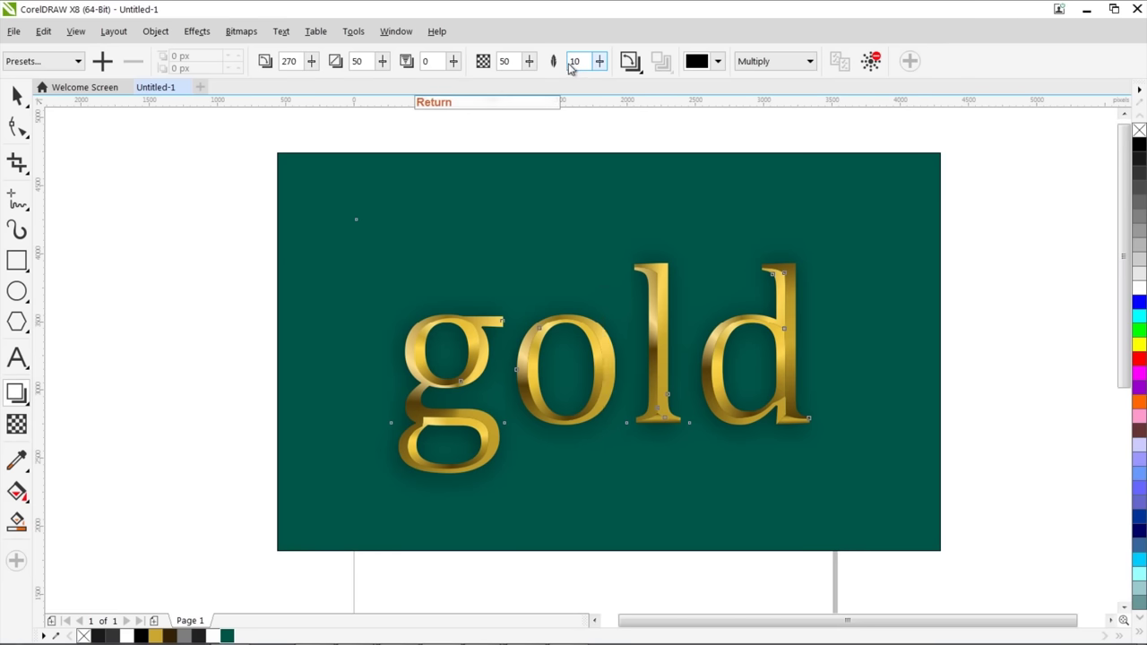
- Set the drop shadow's opacity to 70 and nudge the shadow's end point slightly
text(40)
click(493, 64)
text(70)
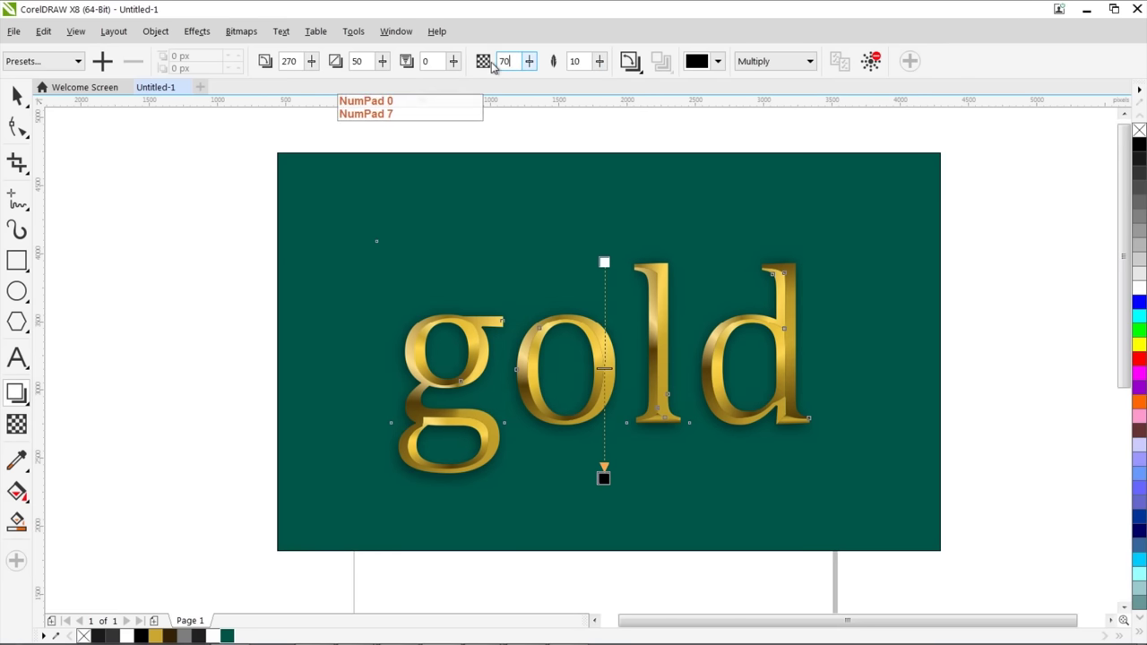
key(Return)
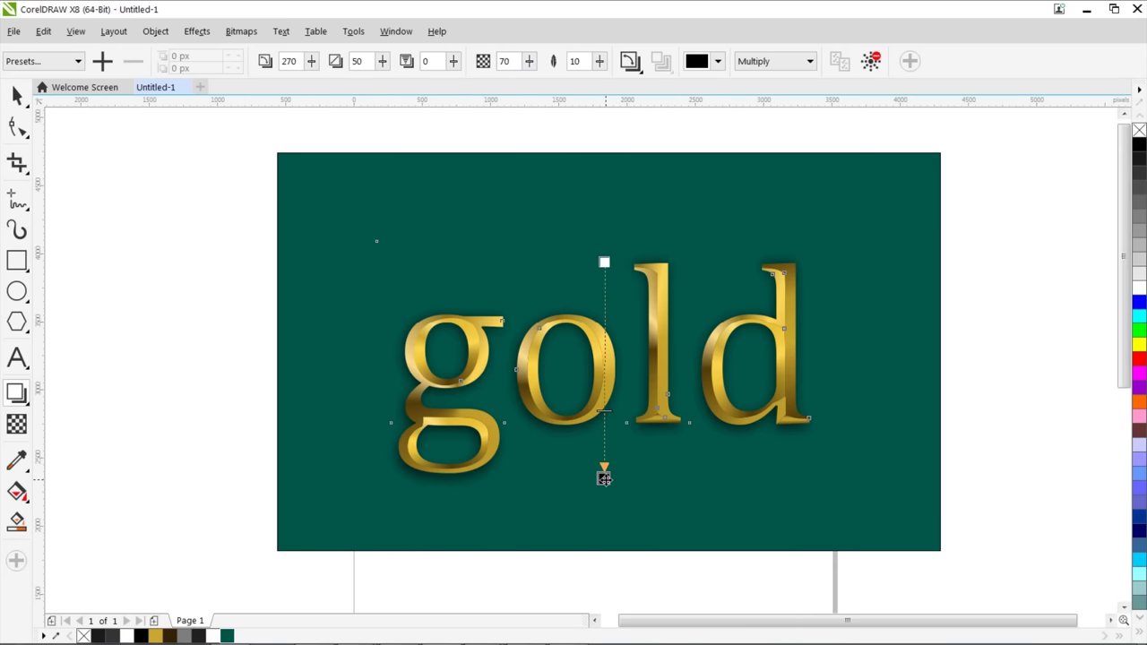
drag(604, 478, 605, 475)
- Scale the "gold" group with its shadow down about its centre within the green rectangle
click(16, 94)
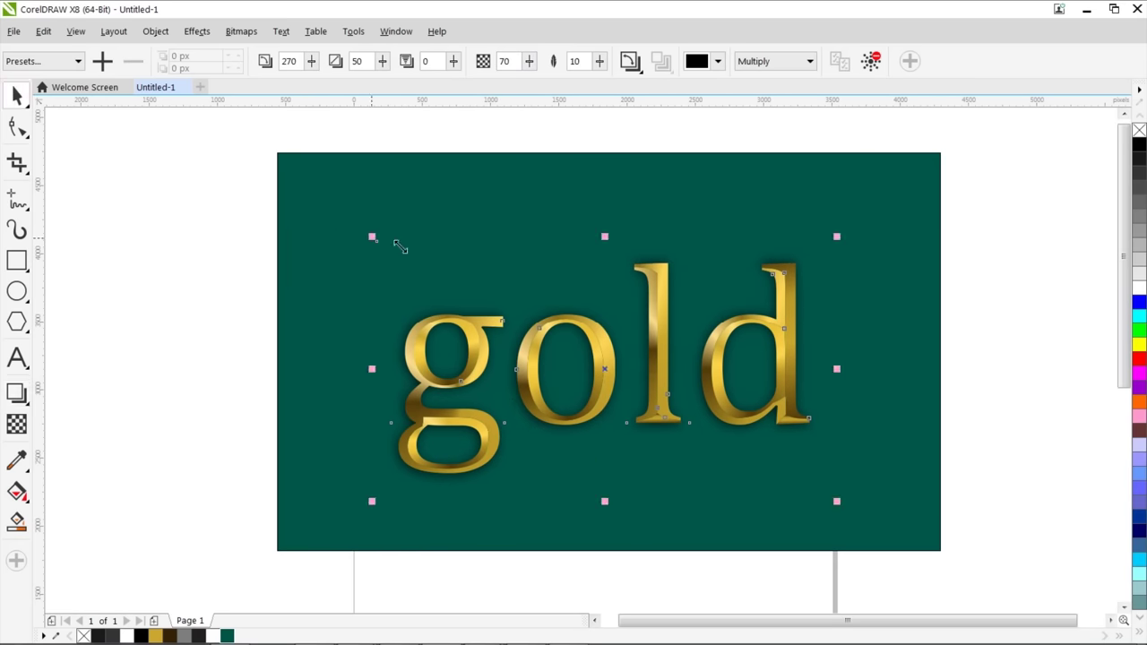
drag(837, 240, 785, 266)
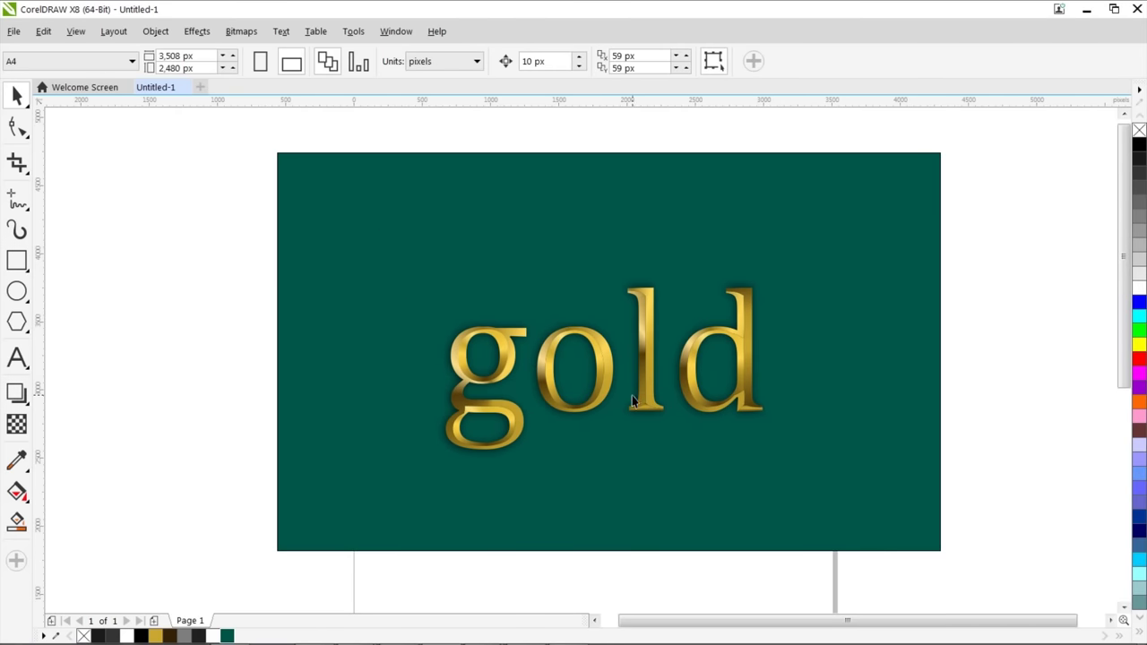
scroll(580, 360, up, 2)
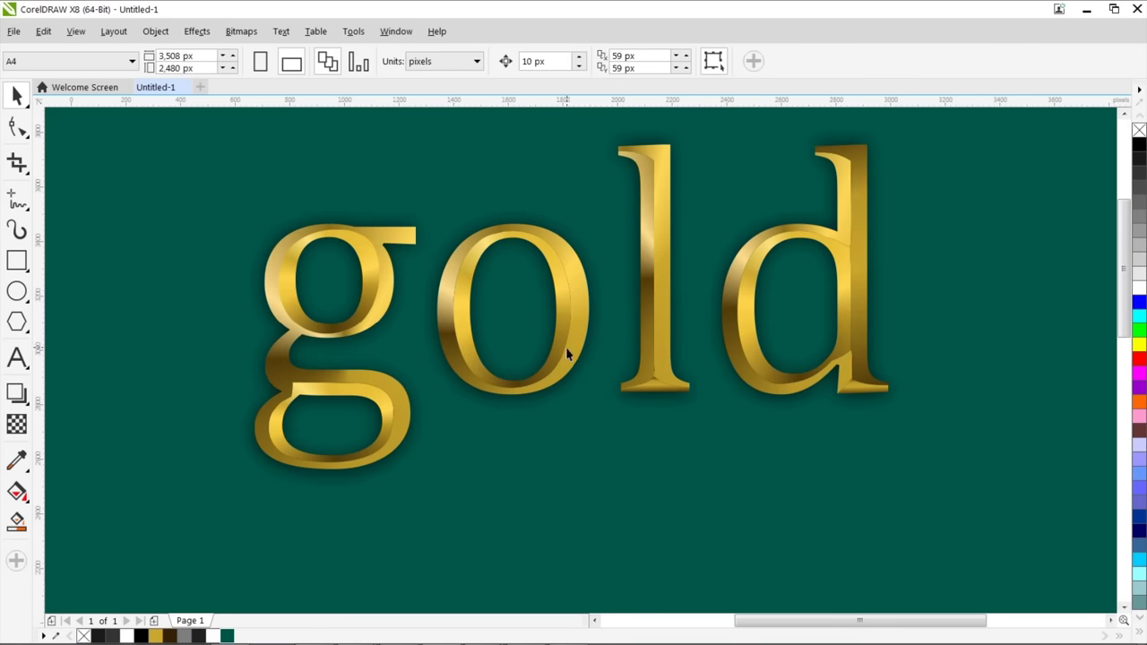